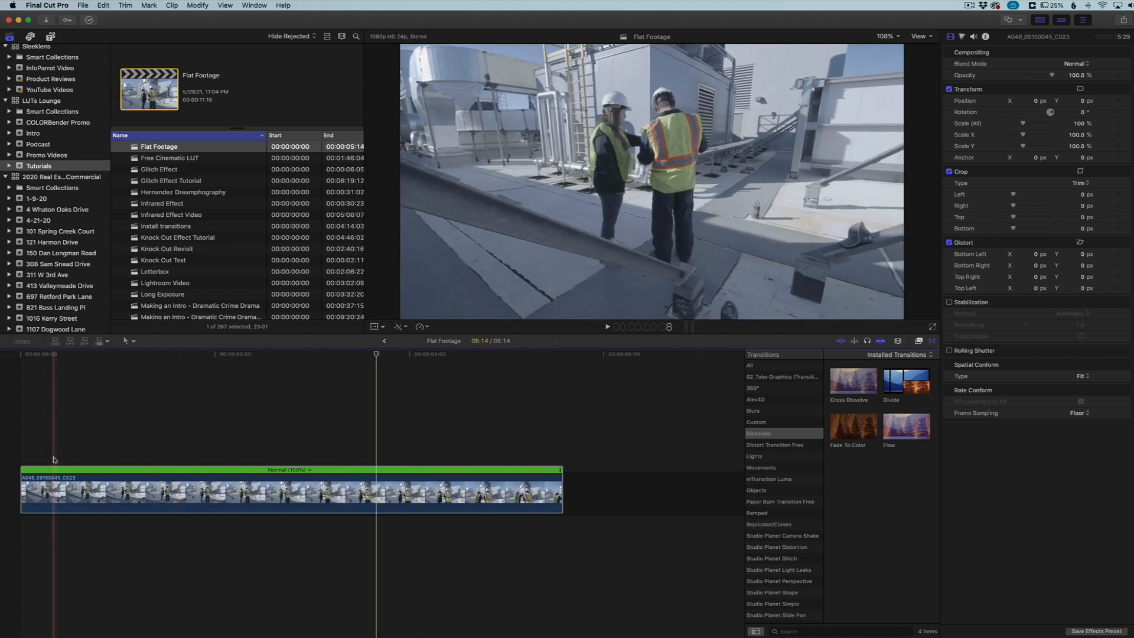
# Step: Play the ungraded clip and lower its shadows exposure to about -24% with a Color Board correction
pyautogui.press('space')
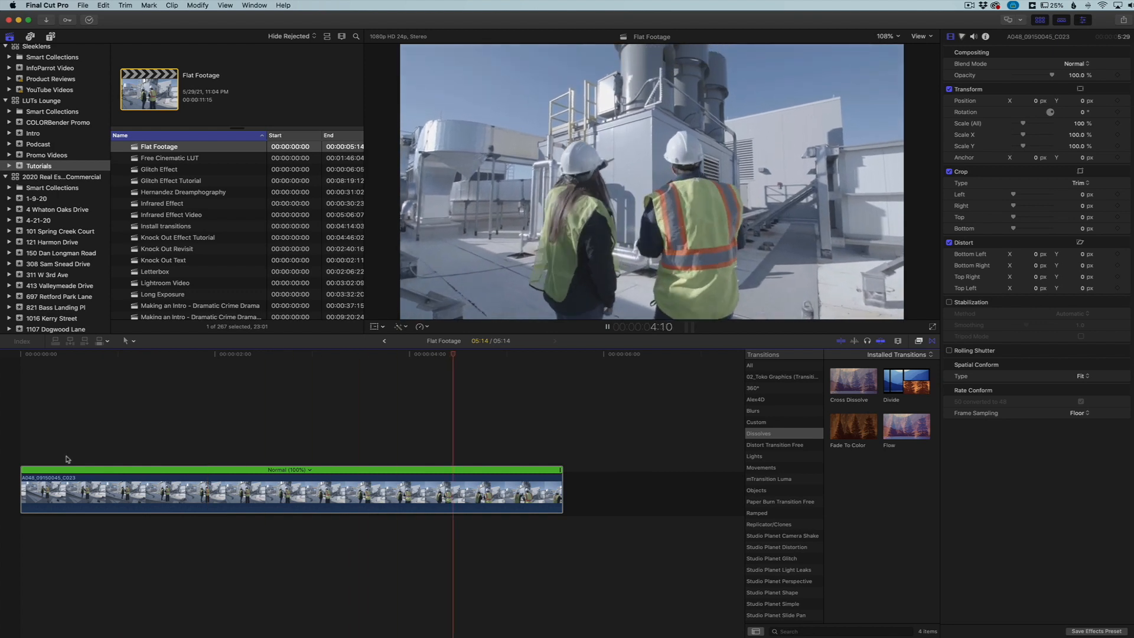
pyautogui.press('space')
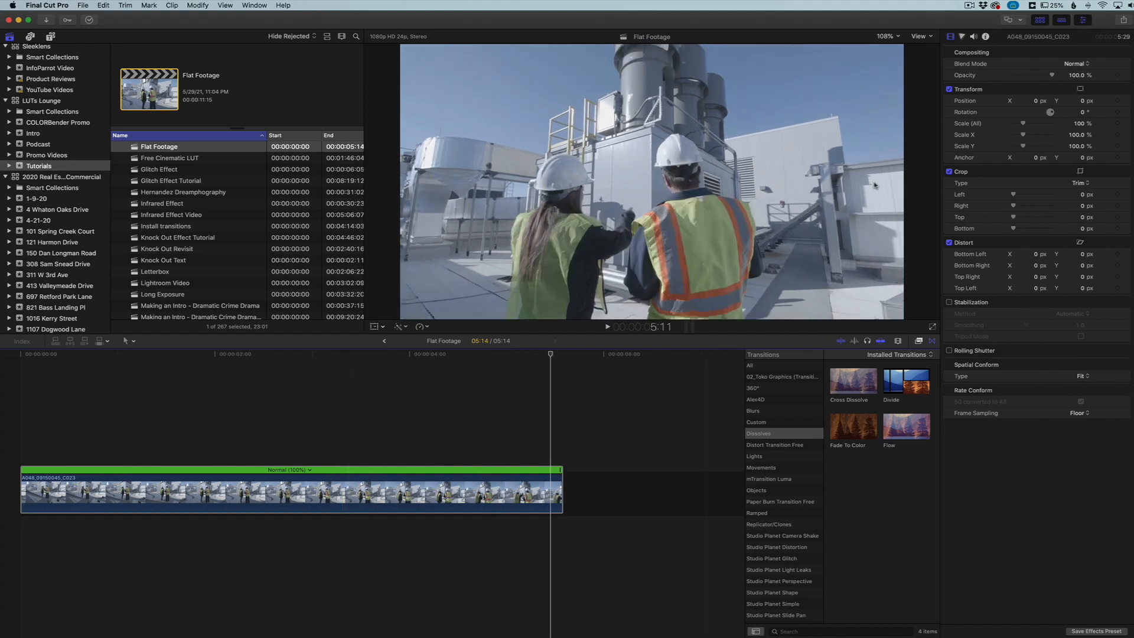
pyautogui.click(963, 37)
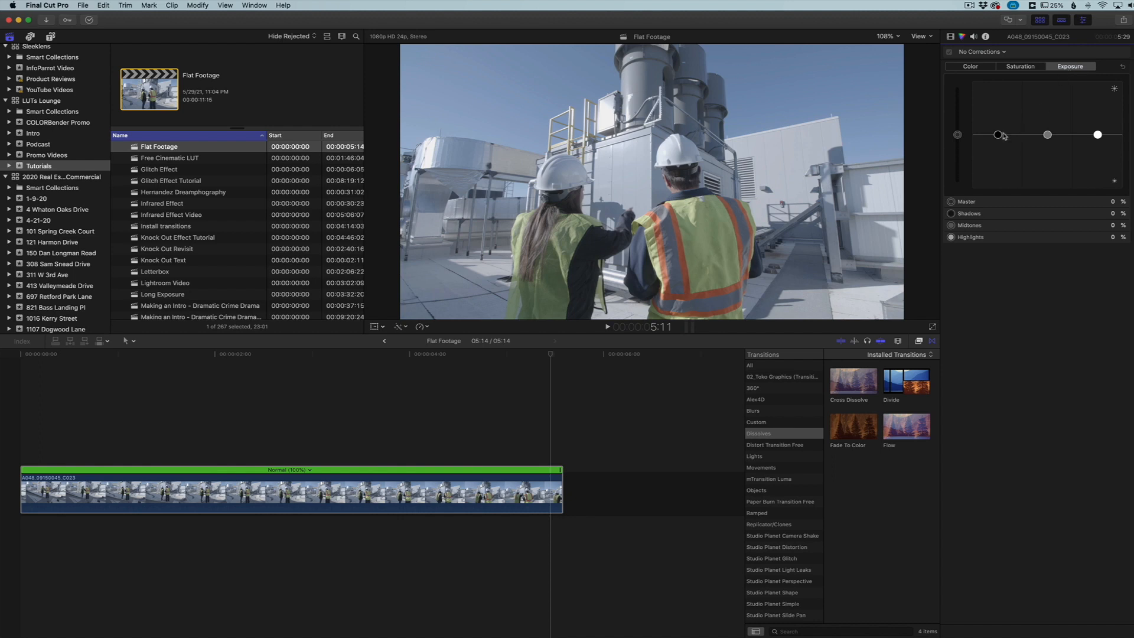
pyautogui.moveTo(998, 135); pyautogui.dragTo(998, 154)
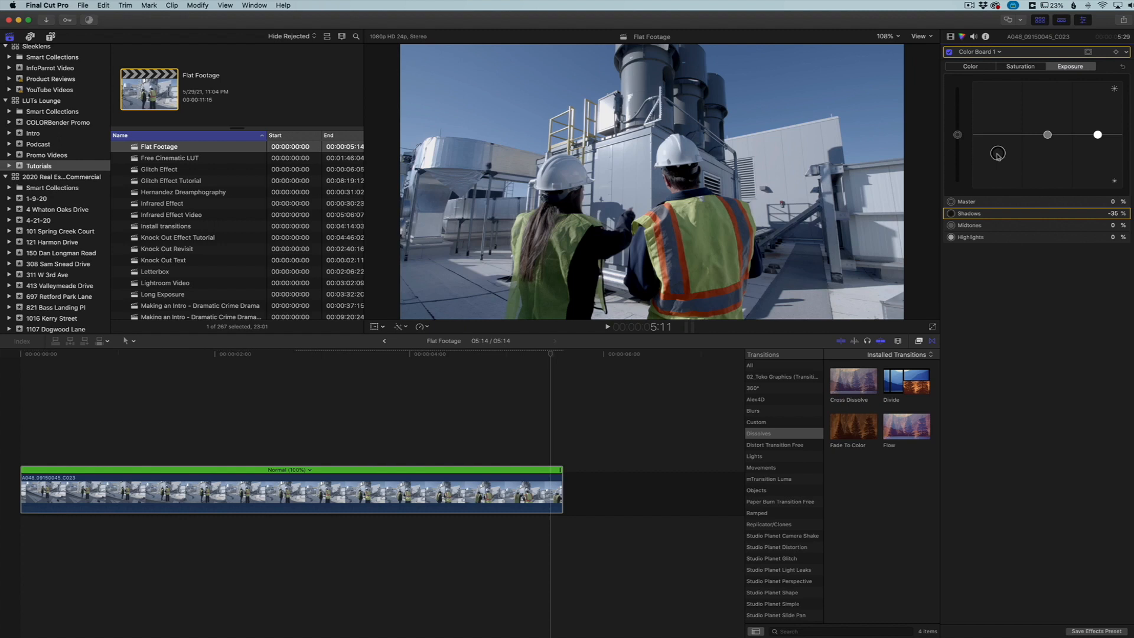
pyautogui.moveTo(998, 156); pyautogui.dragTo(999, 149)
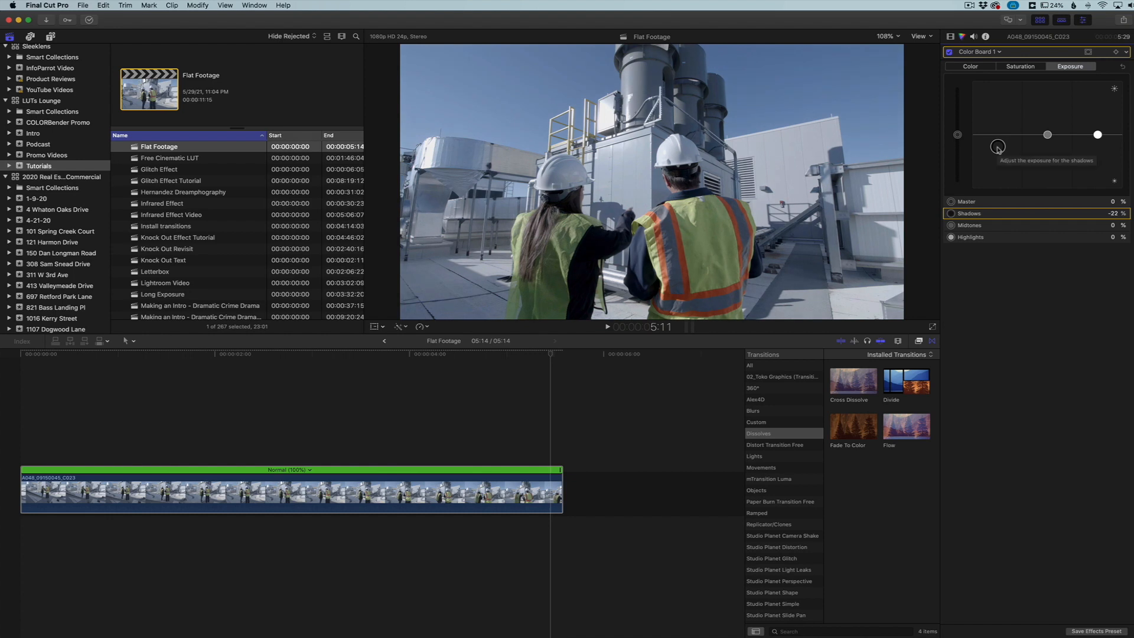
pyautogui.moveTo(997, 146); pyautogui.dragTo(997, 149)
# Step: Set the exposure to about 27% highlights, -12% midtones and -29% shadows, and compare the clip with and without the correction
pyautogui.moveTo(1098, 136); pyautogui.dragTo(1098, 122)
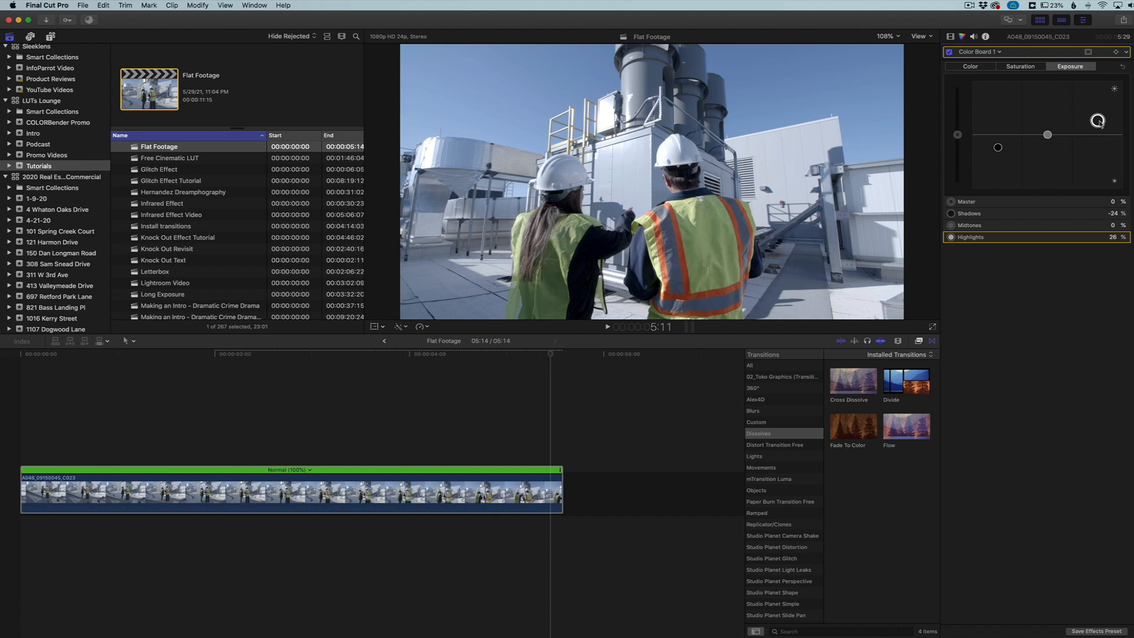
pyautogui.moveTo(1097, 122); pyautogui.dragTo(1097, 119)
pyautogui.moveTo(998, 148)
pyautogui.mouseDown()
pyautogui.moveTo(1049, 144)
pyautogui.moveTo(1048, 134)
pyautogui.moveTo(1049, 150)
pyautogui.moveTo(999, 151)
pyautogui.mouseUp()
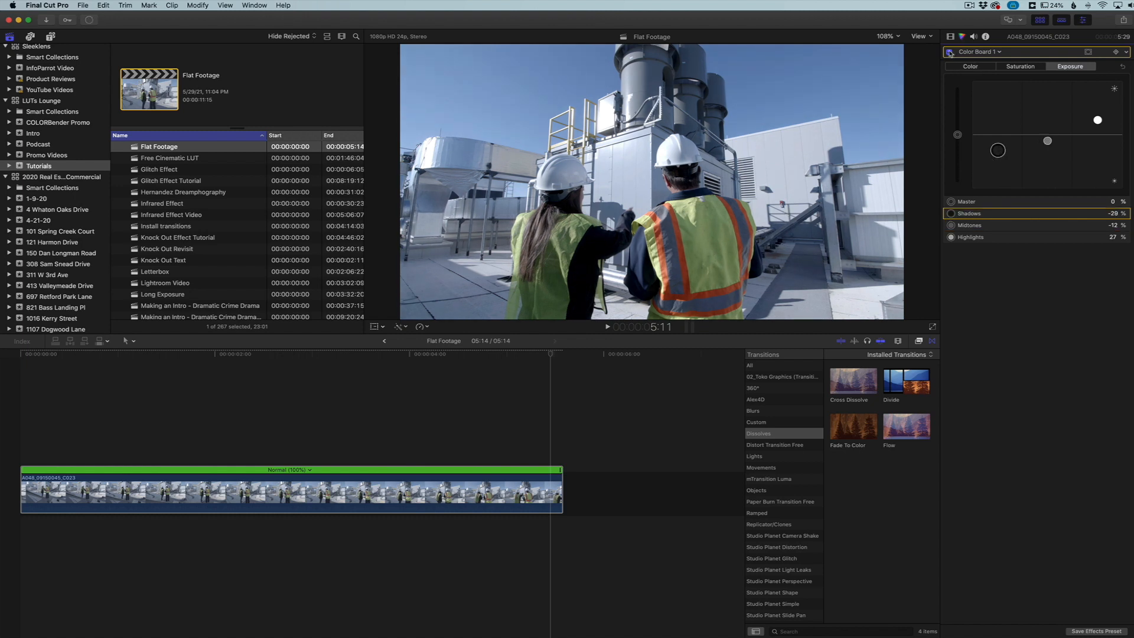
pyautogui.click(949, 52)
pyautogui.click(949, 52)
# Step: Raise the clip's master saturation to about 56% and the shadows saturation to about 2%
pyautogui.click(1022, 67)
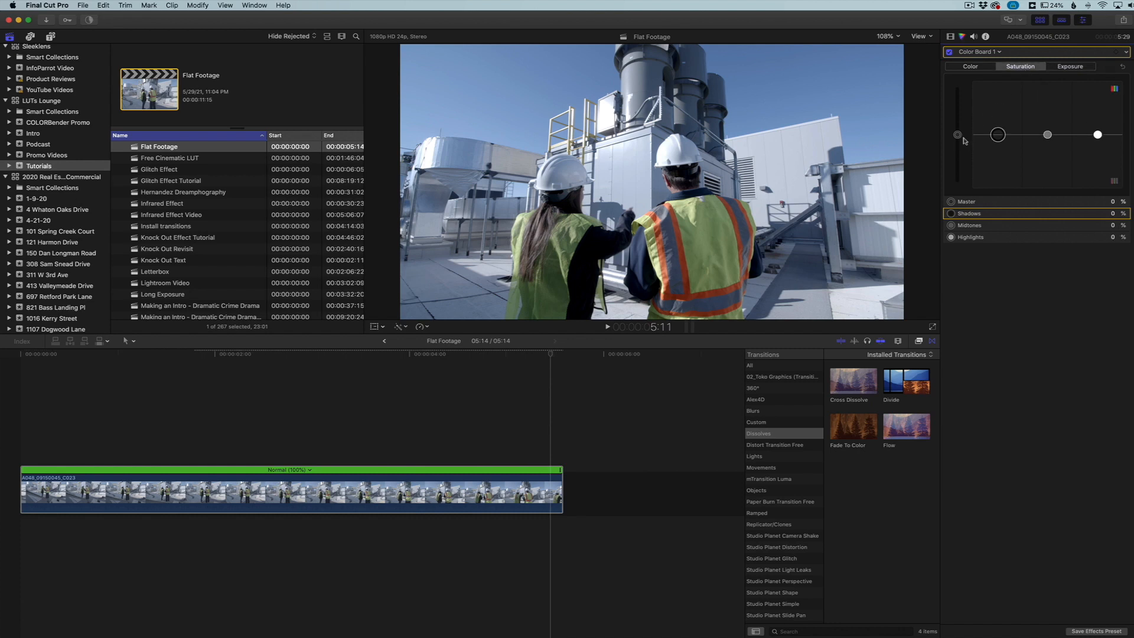
pyautogui.moveTo(961, 137); pyautogui.dragTo(964, 104)
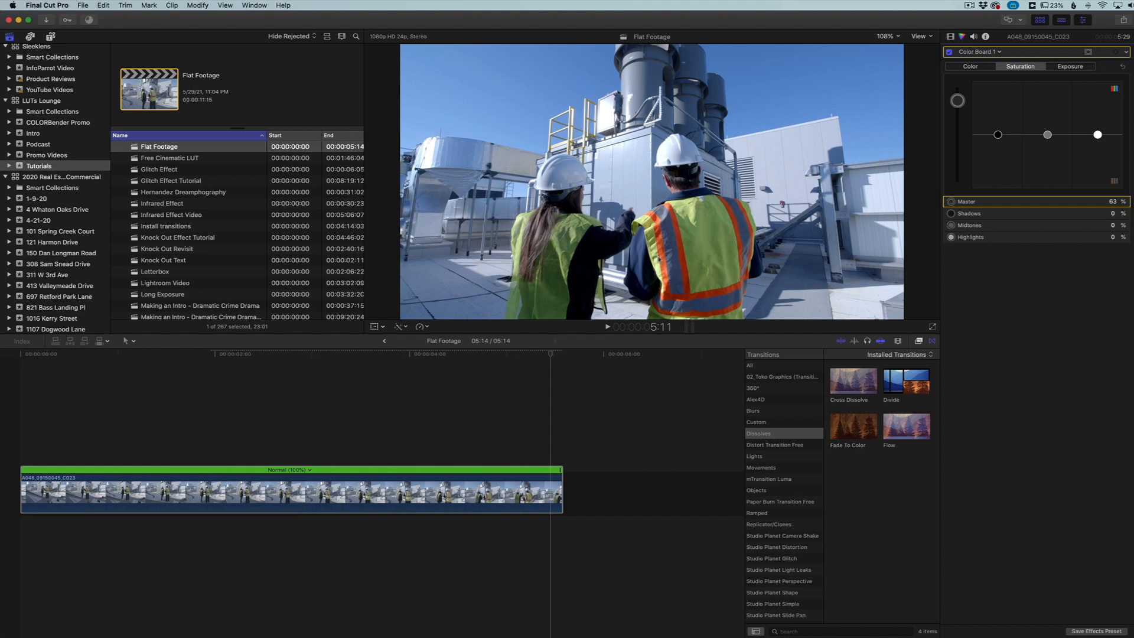
pyautogui.moveTo(958, 102); pyautogui.dragTo(960, 100)
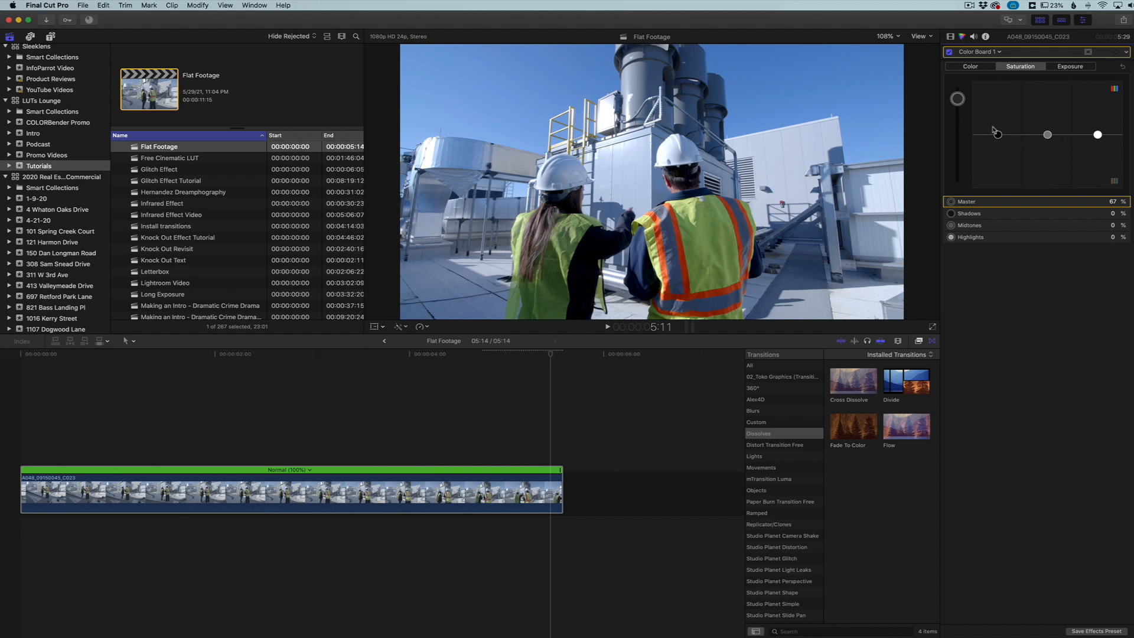
pyautogui.moveTo(957, 98); pyautogui.dragTo(956, 106)
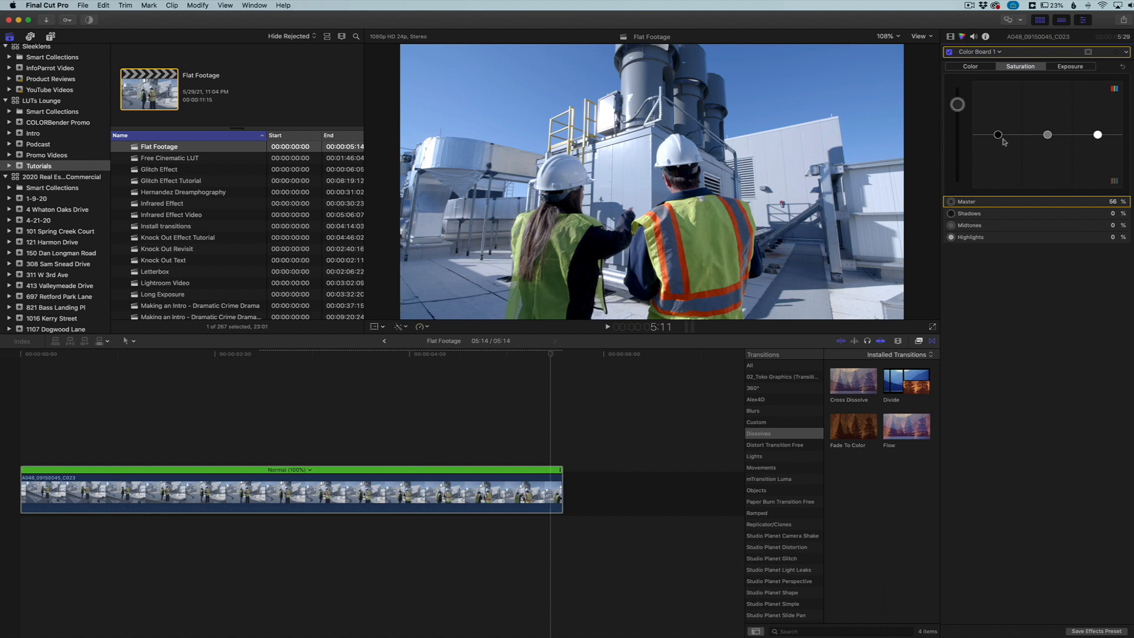
pyautogui.moveTo(998, 135)
pyautogui.mouseDown()
pyautogui.moveTo(1000, 98)
pyautogui.moveTo(1004, 136)
pyautogui.mouseUp()
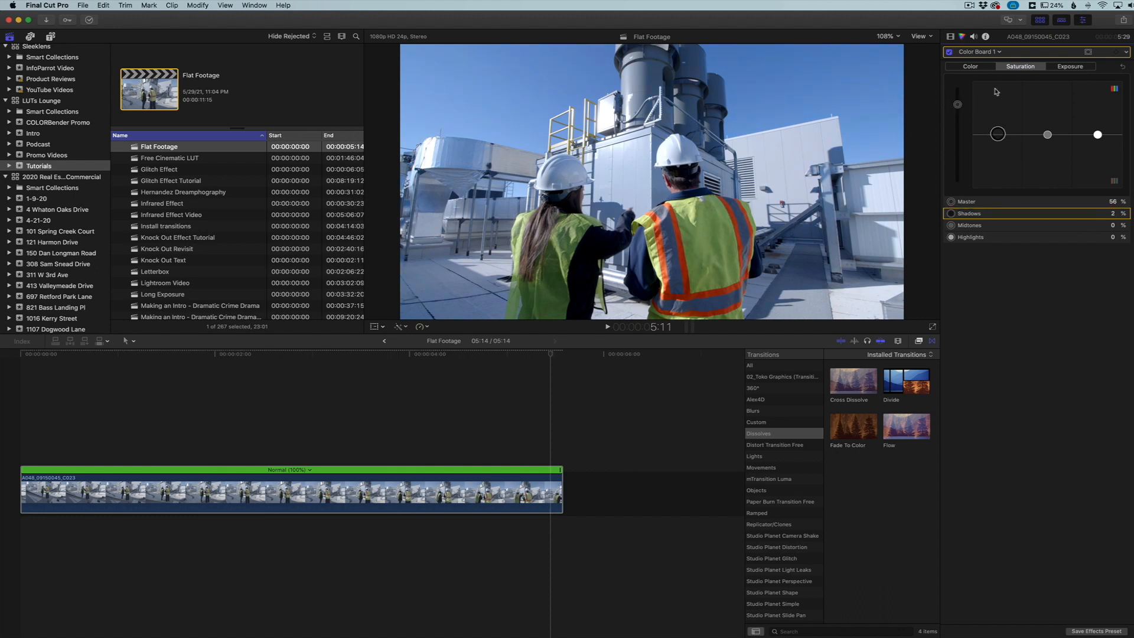
# Step: Shift the midtones color away from blue, to about 213° at -20%, in the existing Color Board correction
pyautogui.click(972, 67)
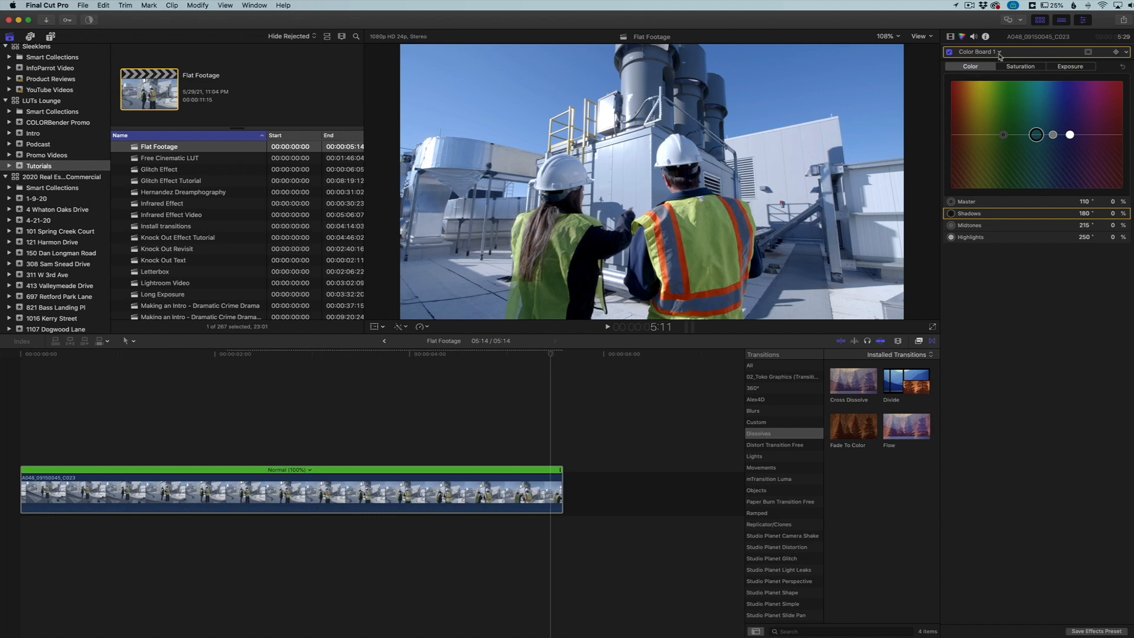
pyautogui.click(998, 53)
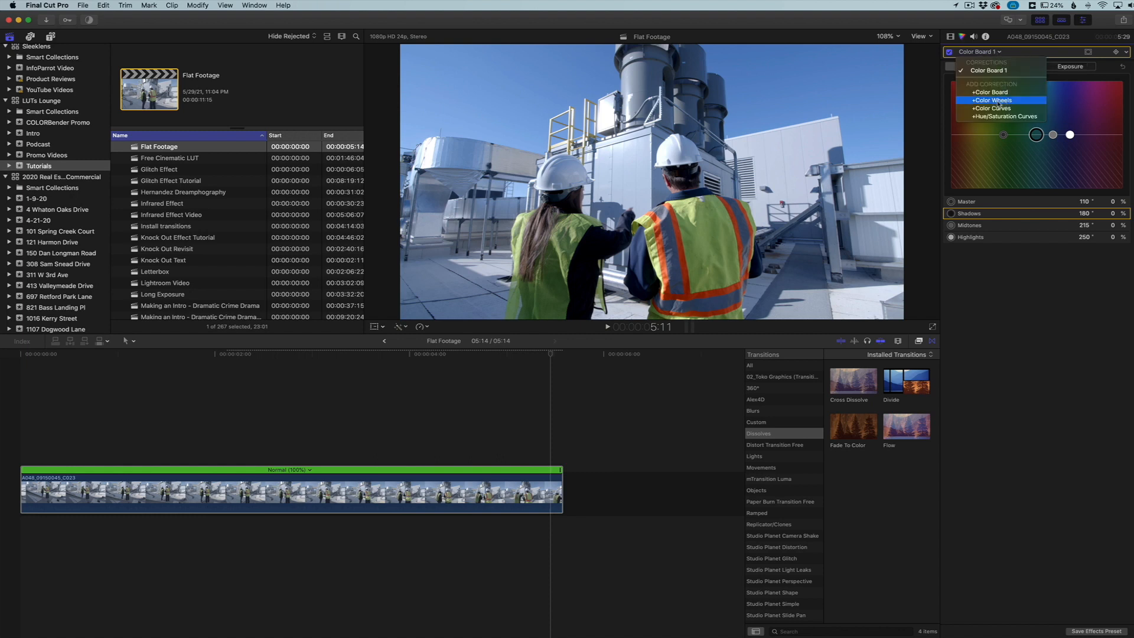
pyautogui.click(1024, 301)
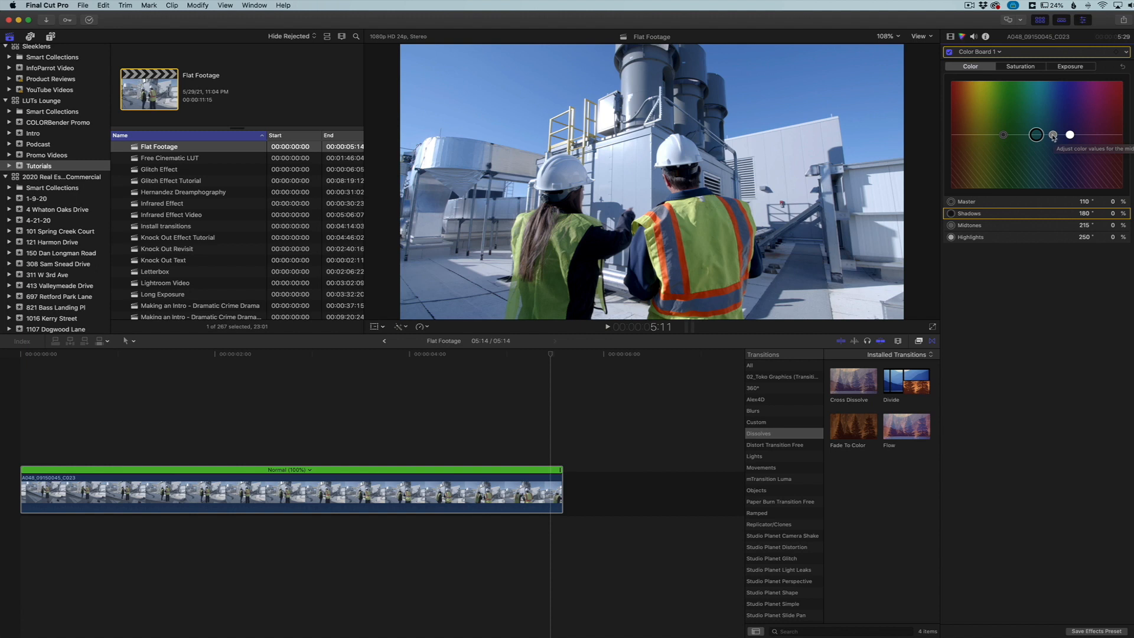
pyautogui.click(1053, 135)
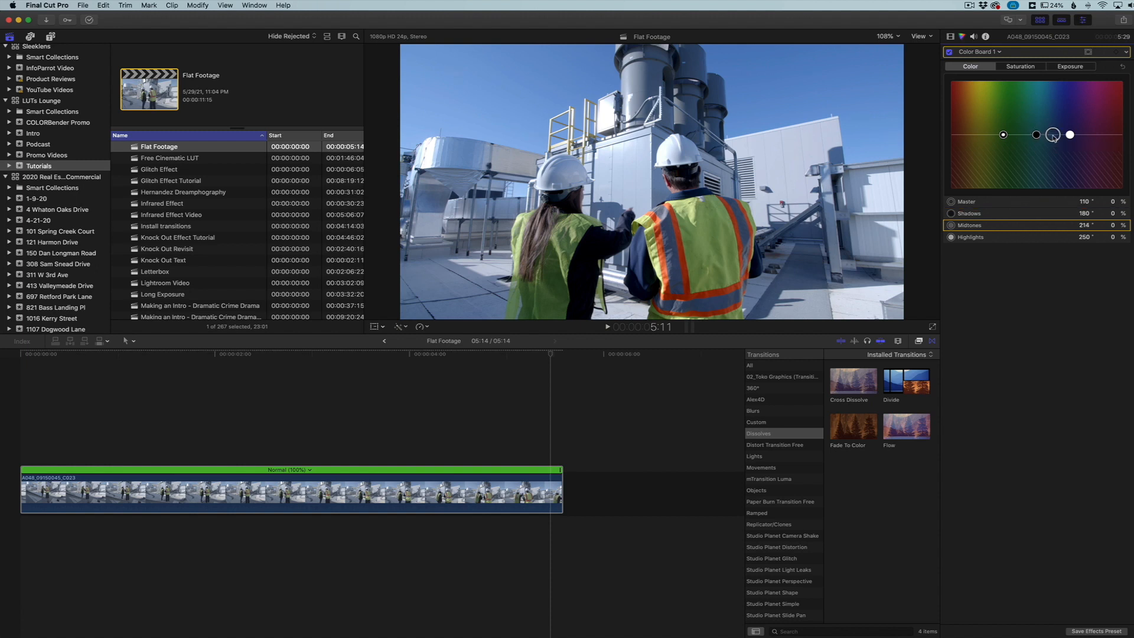
pyautogui.moveTo(1054, 137); pyautogui.dragTo(1053, 133)
pyautogui.moveTo(1054, 133); pyautogui.dragTo(1053, 148)
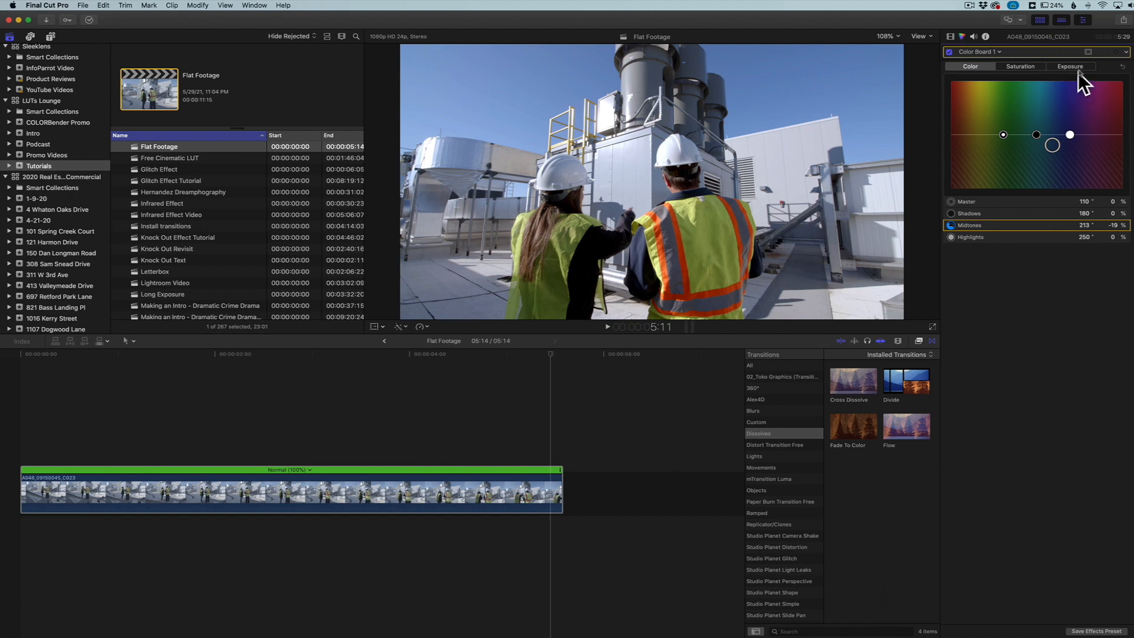
pyautogui.moveTo(1052, 145); pyautogui.dragTo(1053, 146)
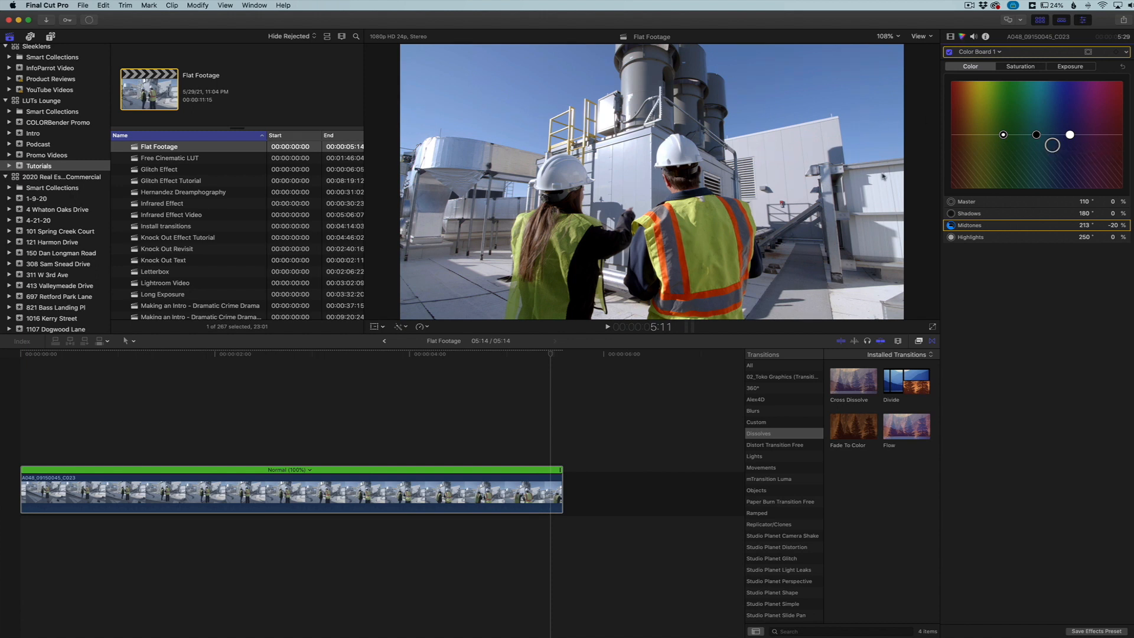
# Step: Shift the shadows color to about 194° at -2%, and review the grade by toggling the correction and playing the clip
pyautogui.moveTo(1037, 135); pyautogui.dragTo(1045, 138)
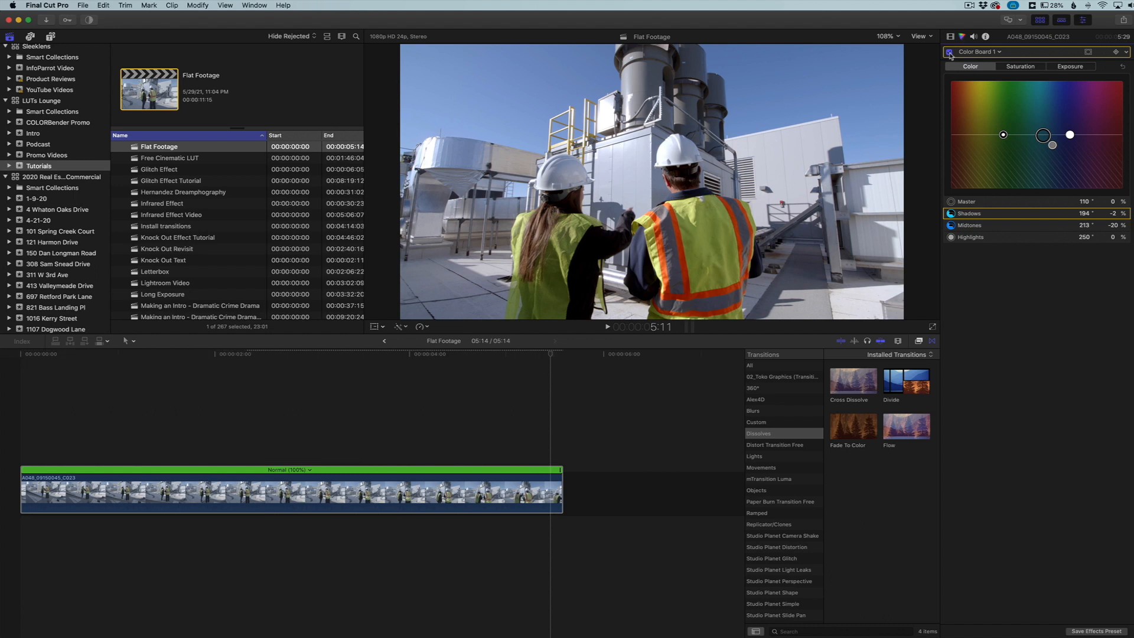
pyautogui.click(949, 53)
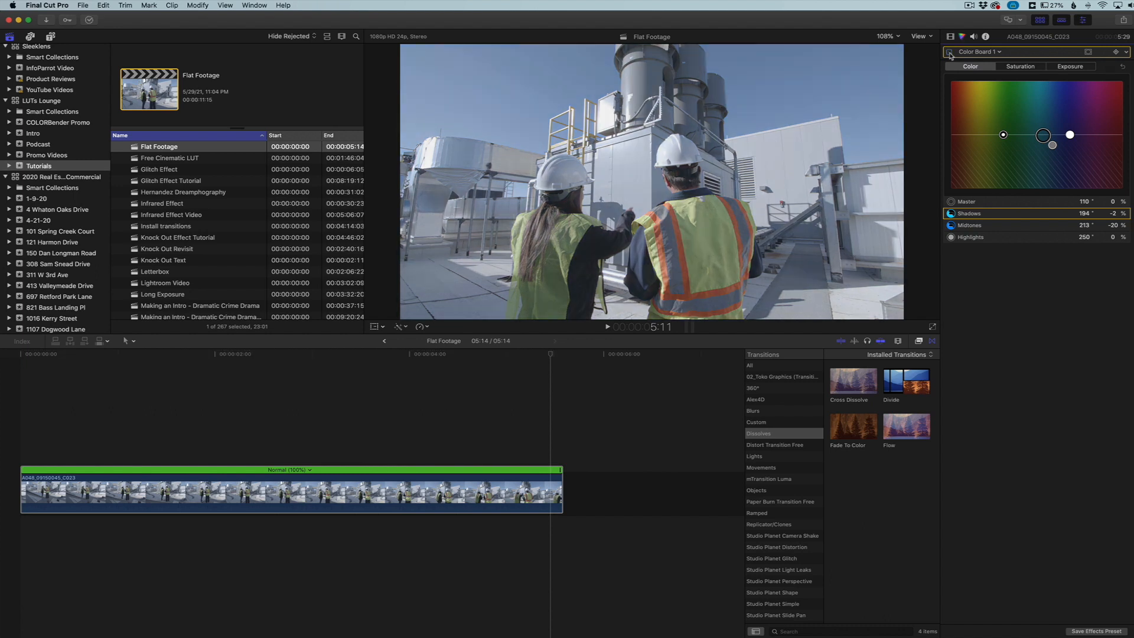
pyautogui.click(949, 53)
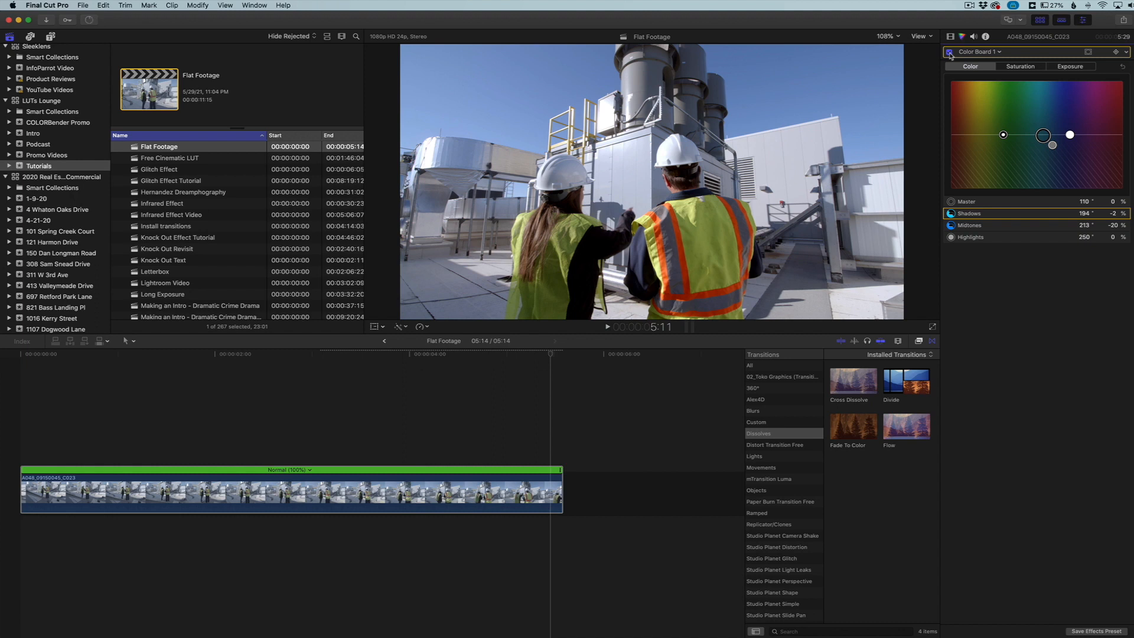
pyautogui.press('space')
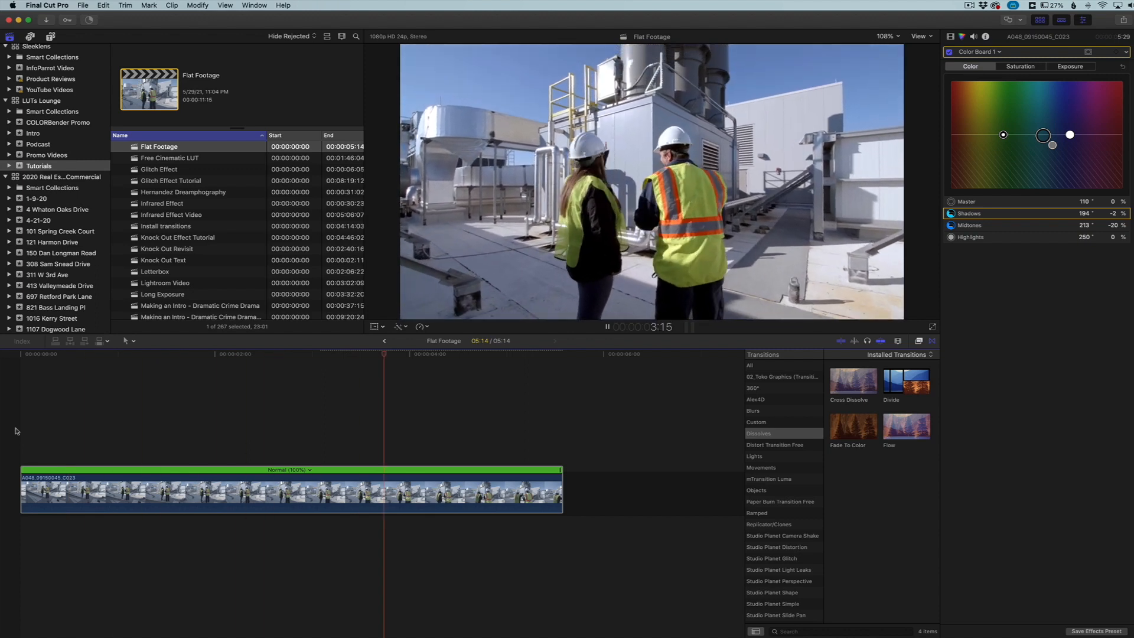
pyautogui.press('space')
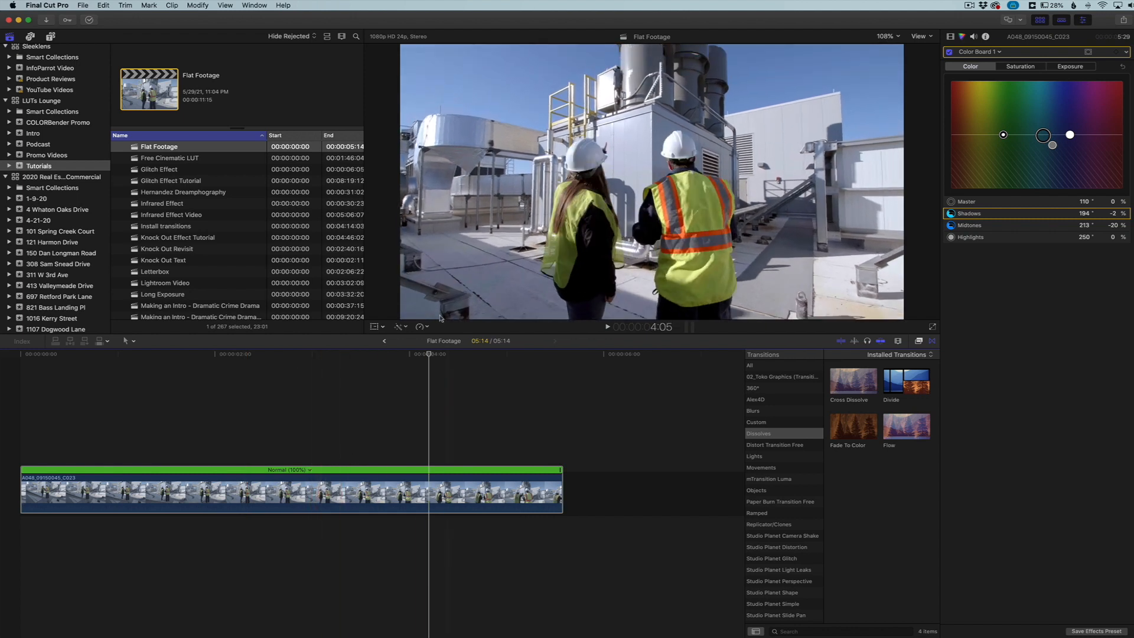
# Step: Retime the clip to slow motion with Automatic Speed and play back the slowed footage
pyautogui.click(425, 327)
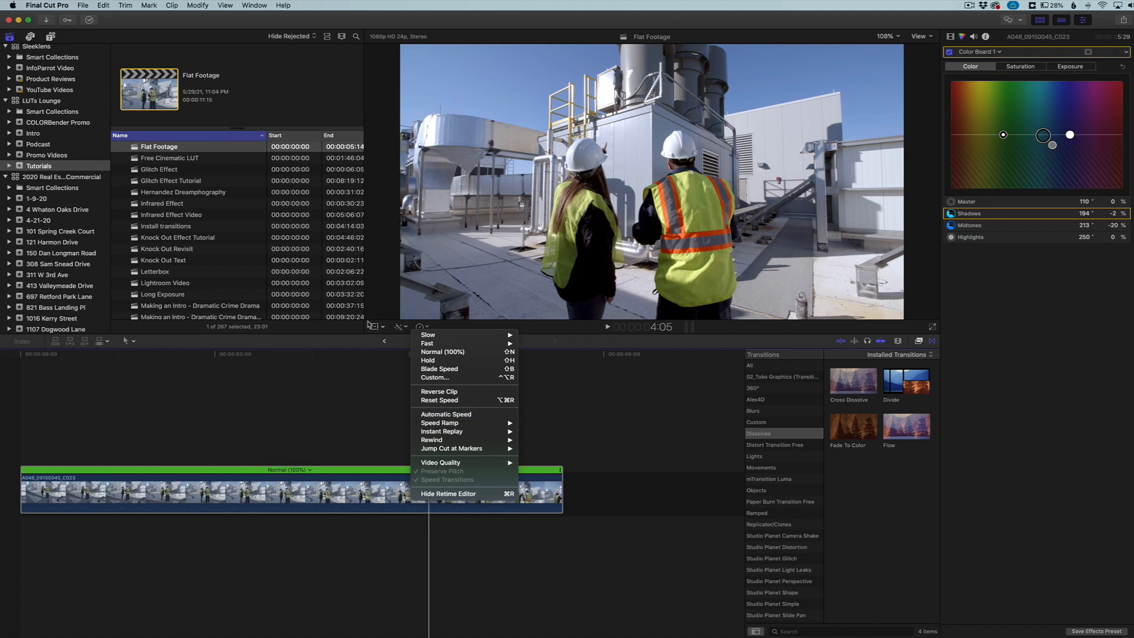
pyautogui.click(374, 369)
pyautogui.click(427, 328)
pyautogui.click(447, 415)
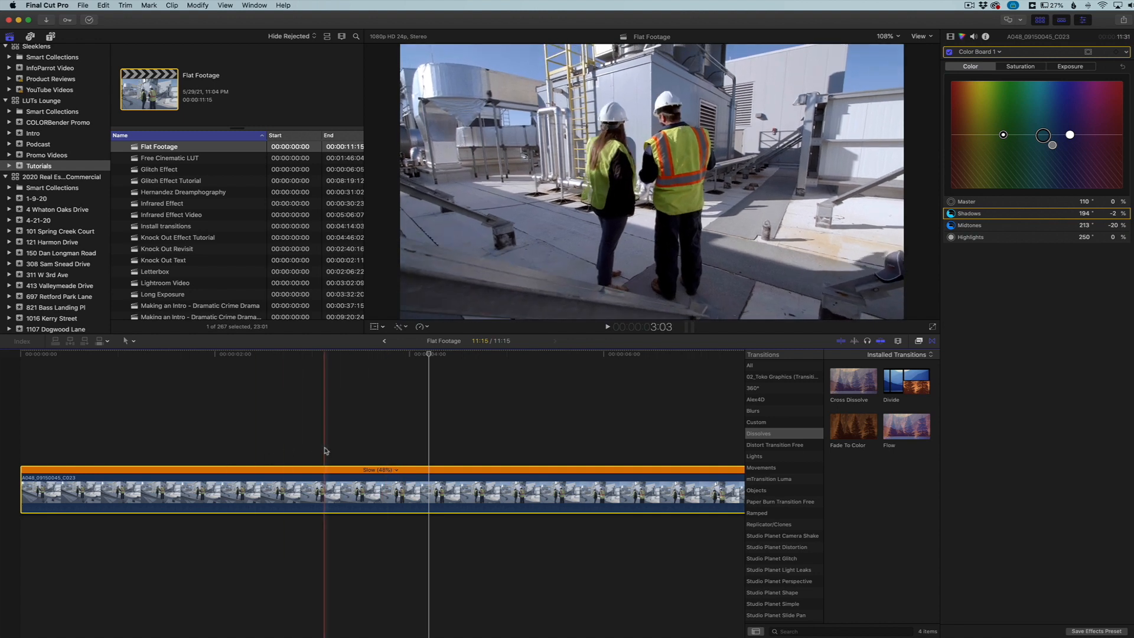
pyautogui.press('space')
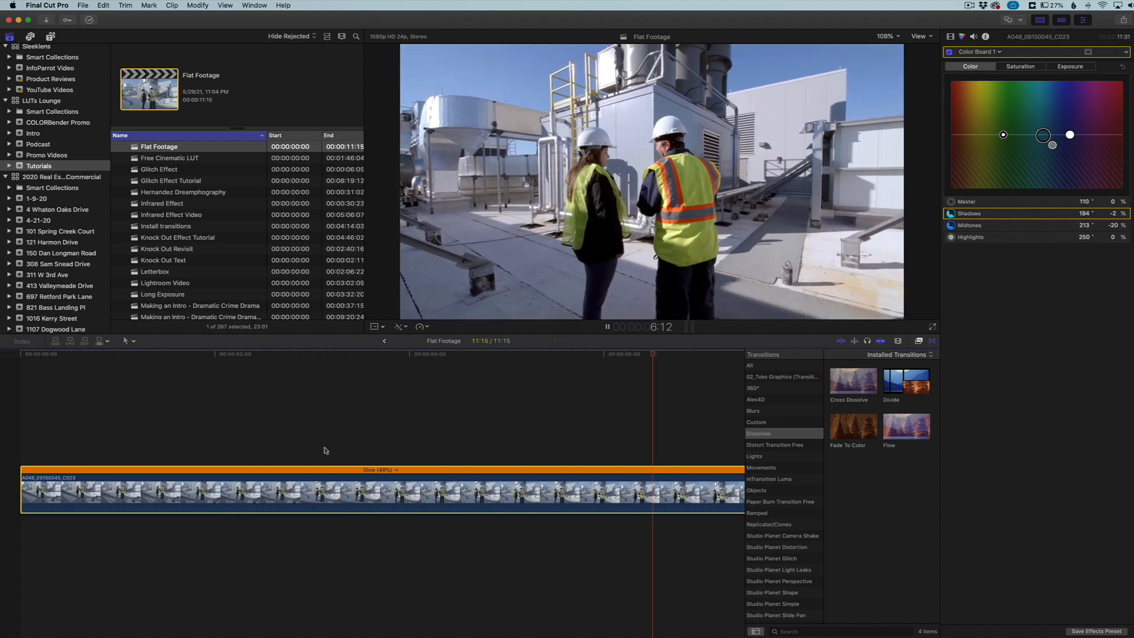
pyautogui.press('space')
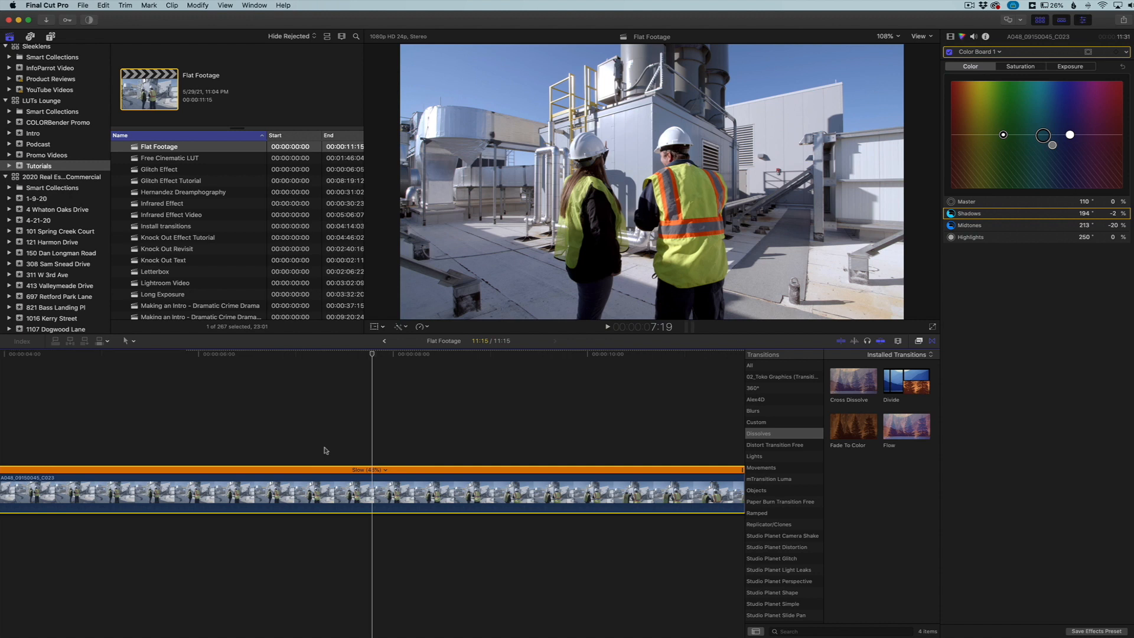
pyautogui.press('space')
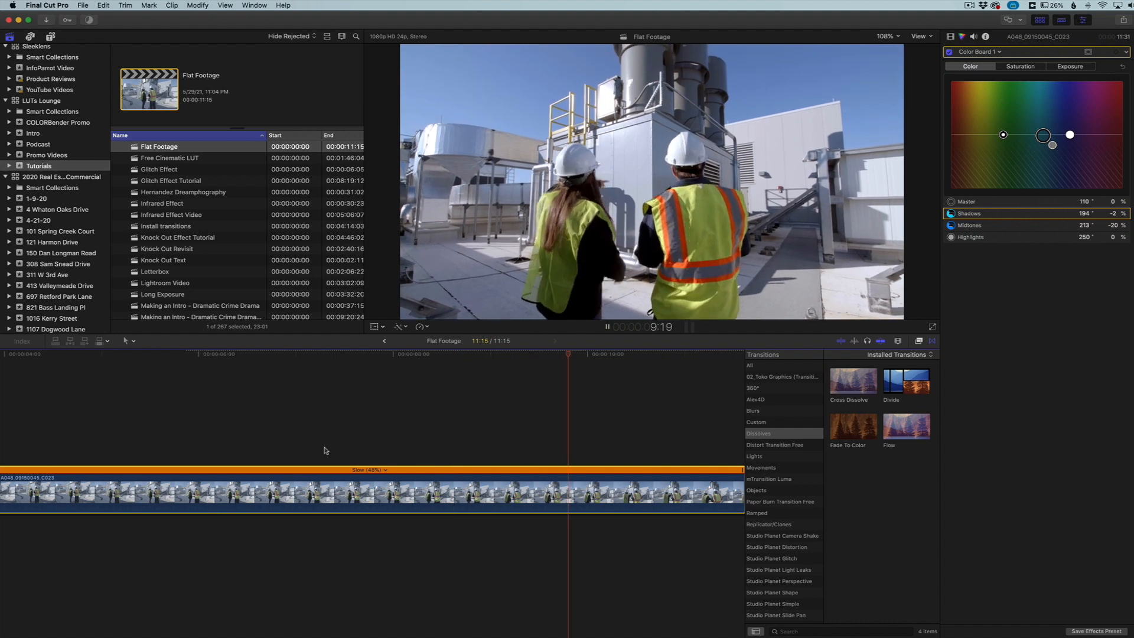
pyautogui.press('space')
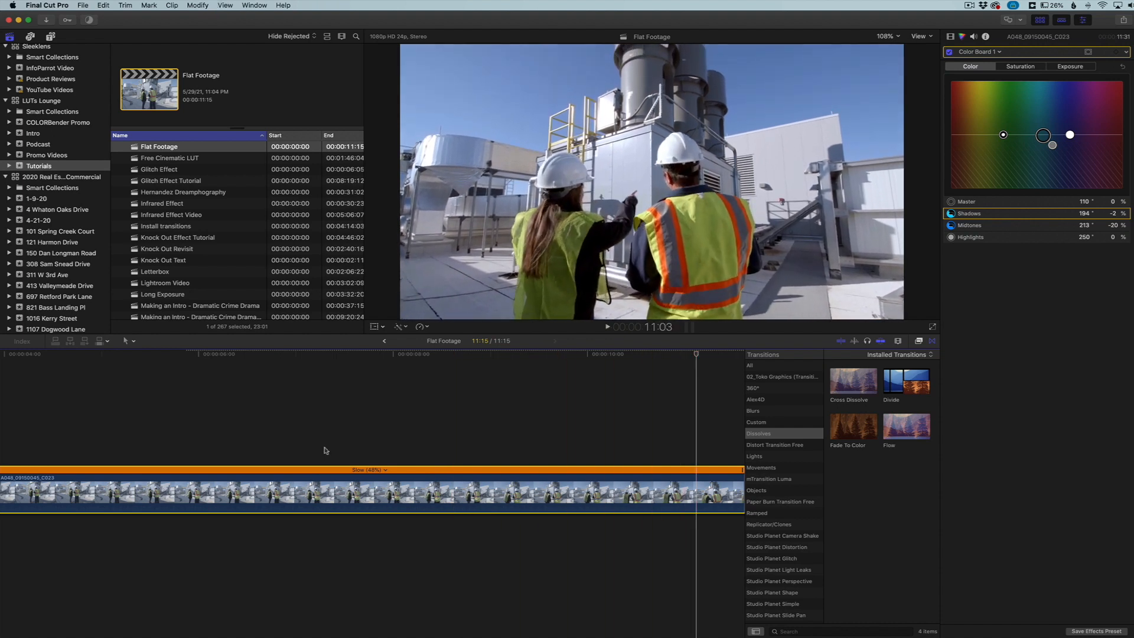
# Step: Park the playhead at about 7:21 in the slowed clip and set its top crop to 140 px
pyautogui.click(897, 341)
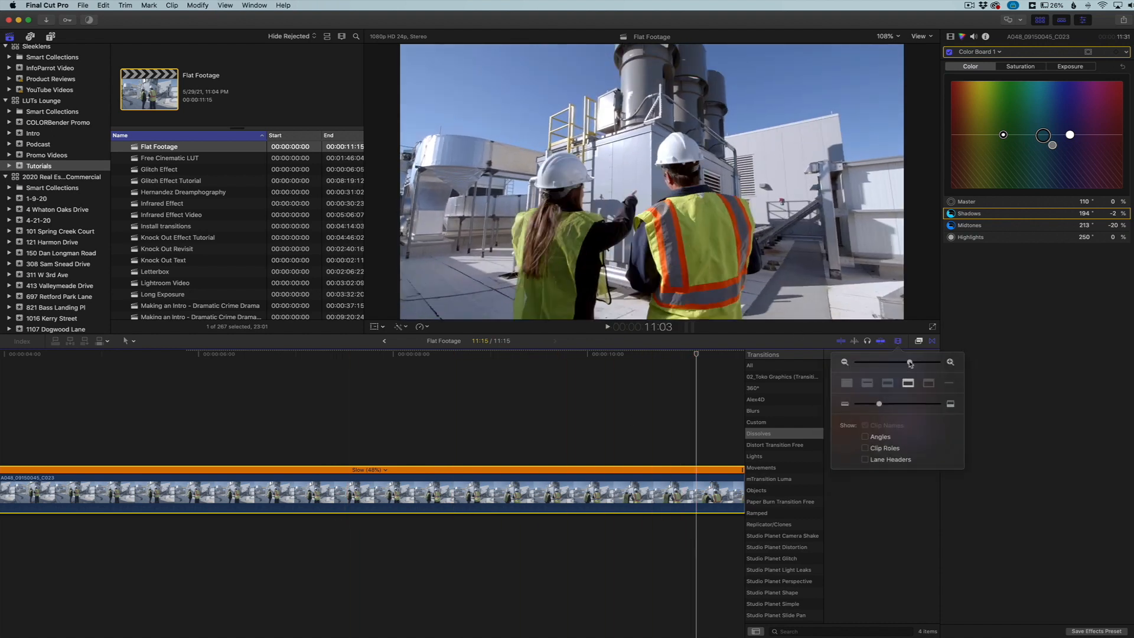
pyautogui.moveTo(909, 363); pyautogui.dragTo(897, 362)
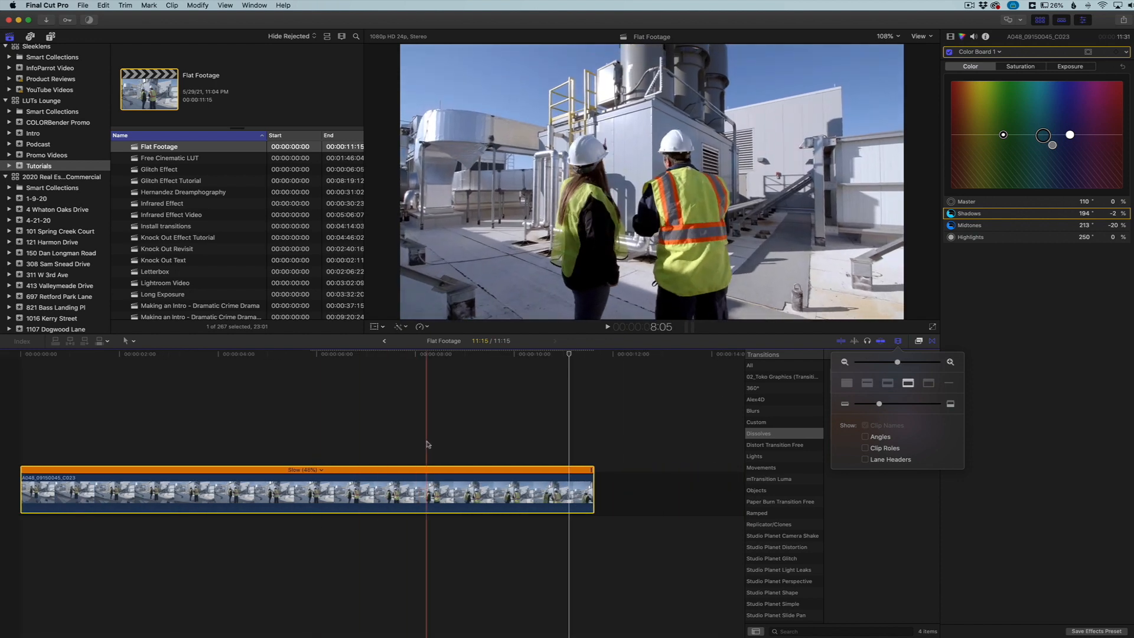
pyautogui.click(410, 449)
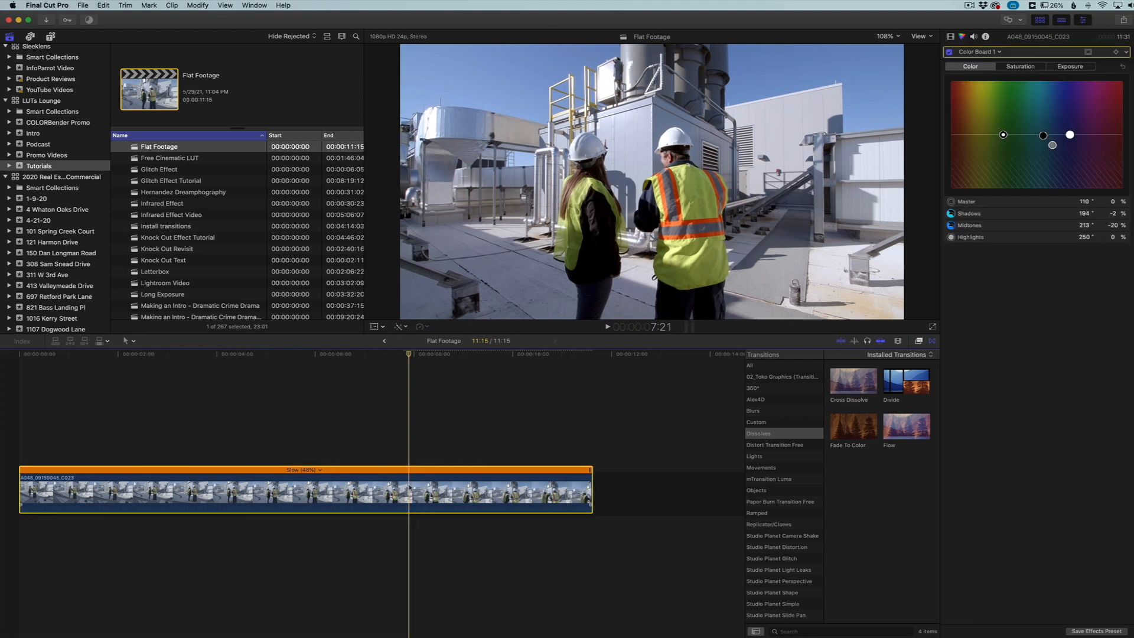
pyautogui.hscroll(1, 409, 489)
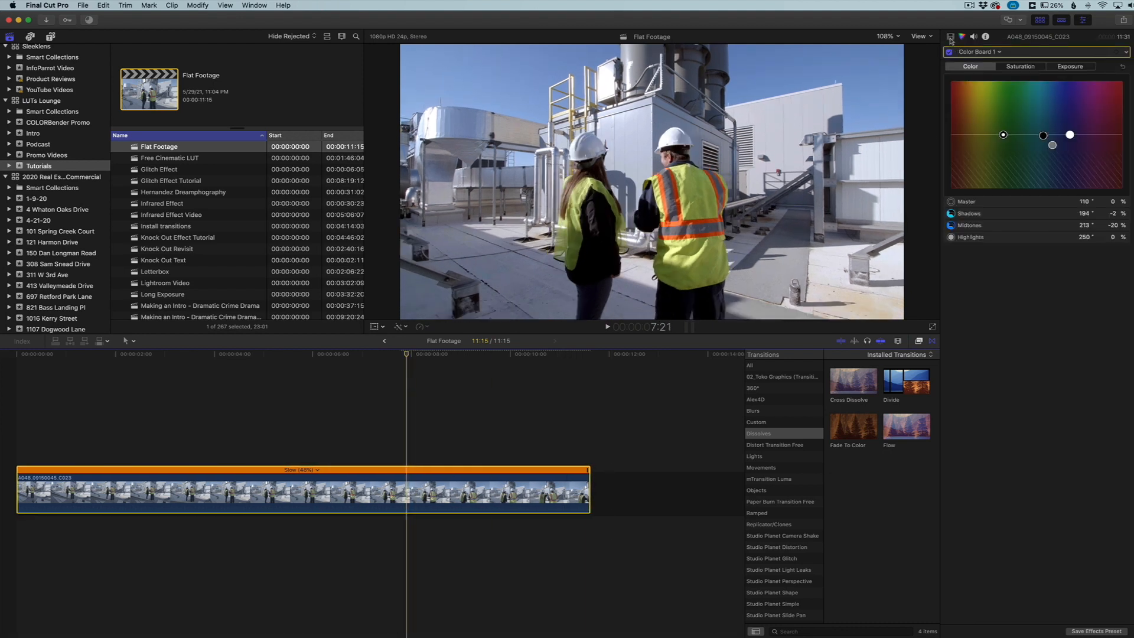
pyautogui.click(950, 36)
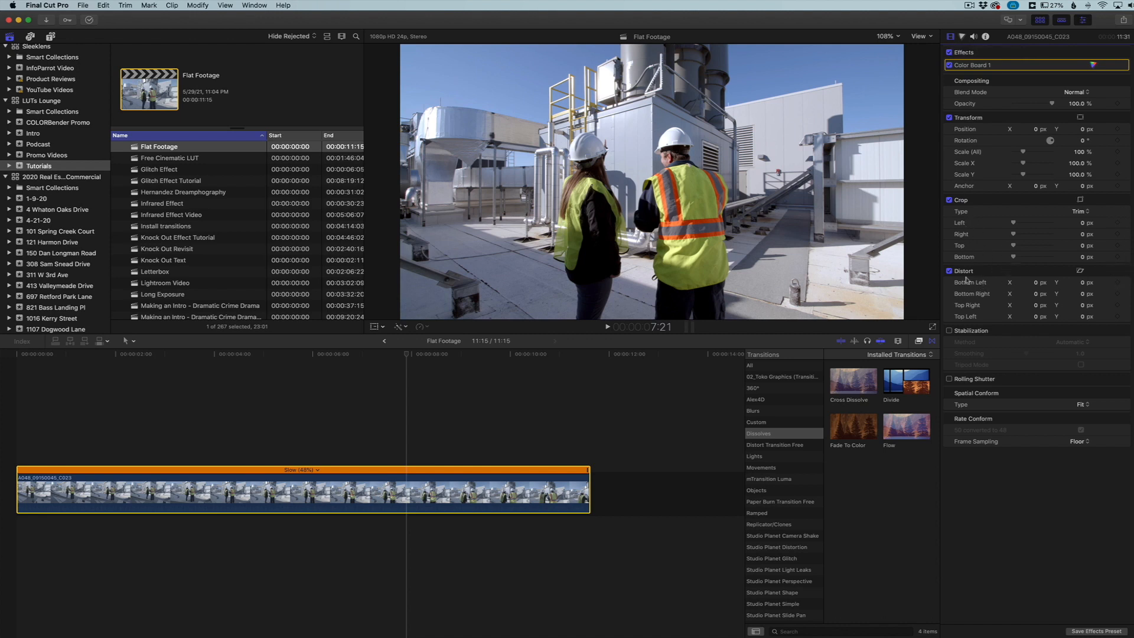
pyautogui.click(1013, 258)
pyautogui.click(1082, 247)
pyautogui.write('140')
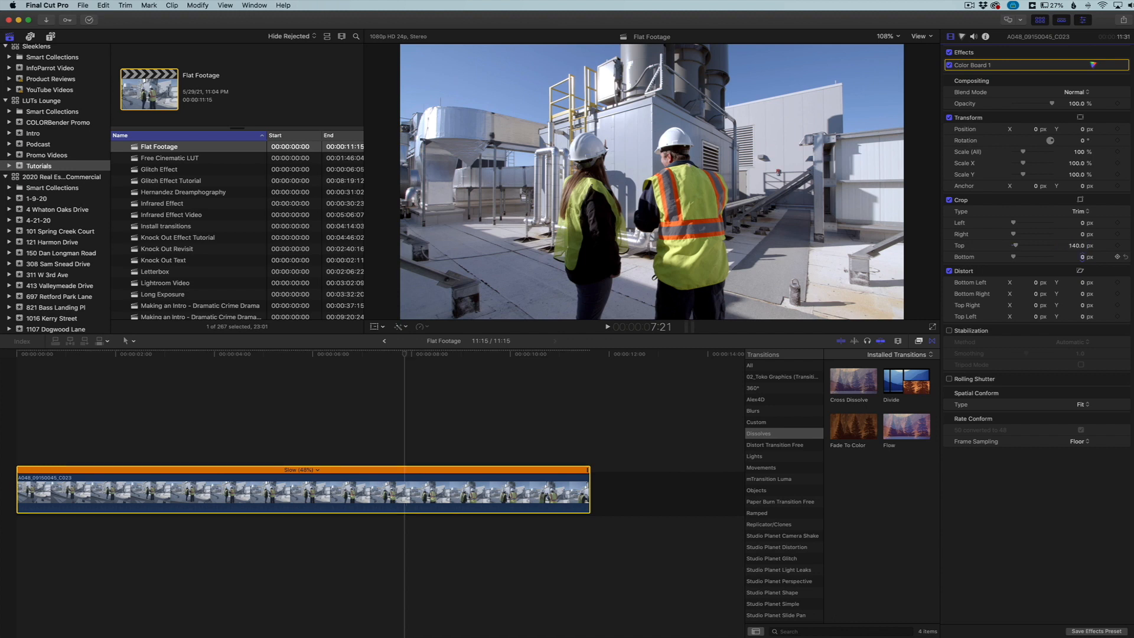
# Step: Set the slowed clip's bottom crop to 149 px
pyautogui.press('Tab')
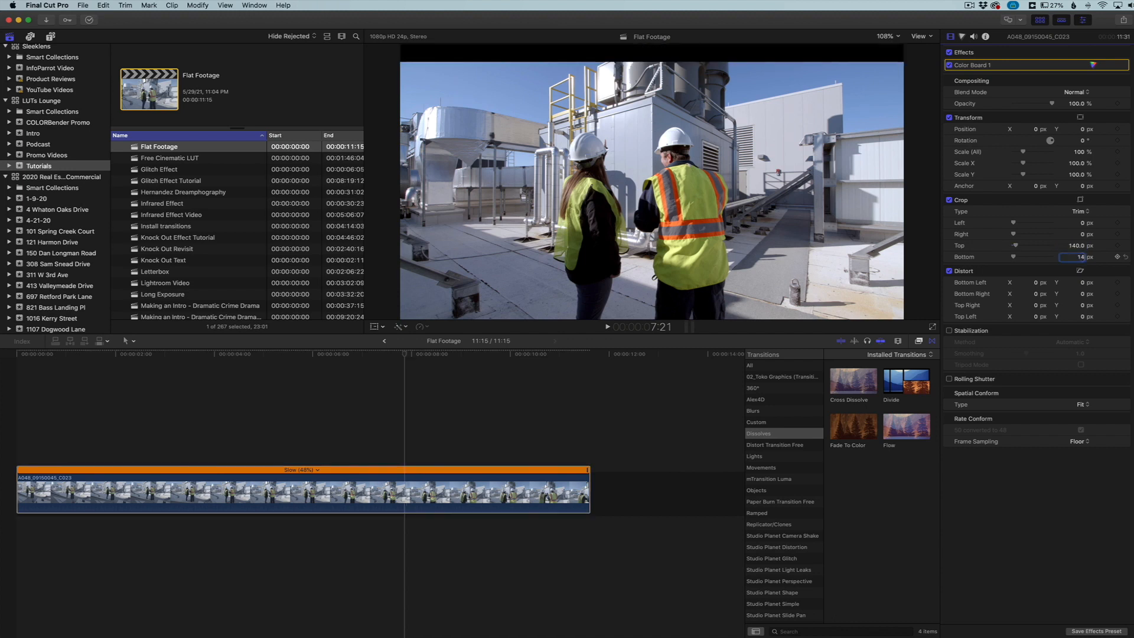
pyautogui.write('149')
pyautogui.press('Return')
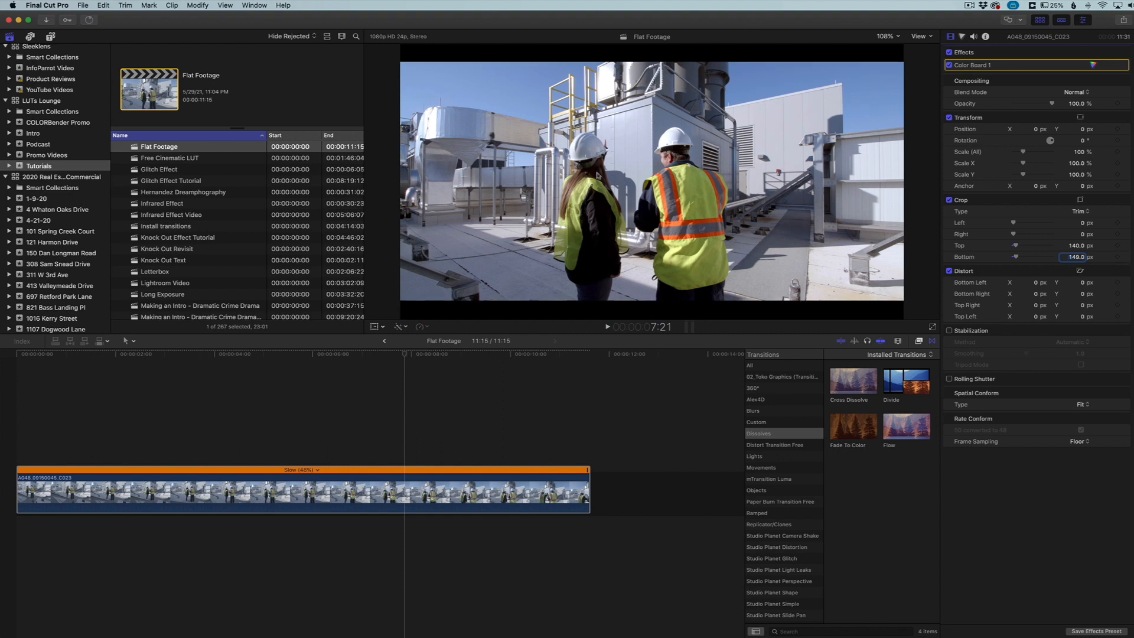
# Step: Set both the top and bottom crop of the clip to 200 px for thicker letterbox bars
pyautogui.click(1078, 247)
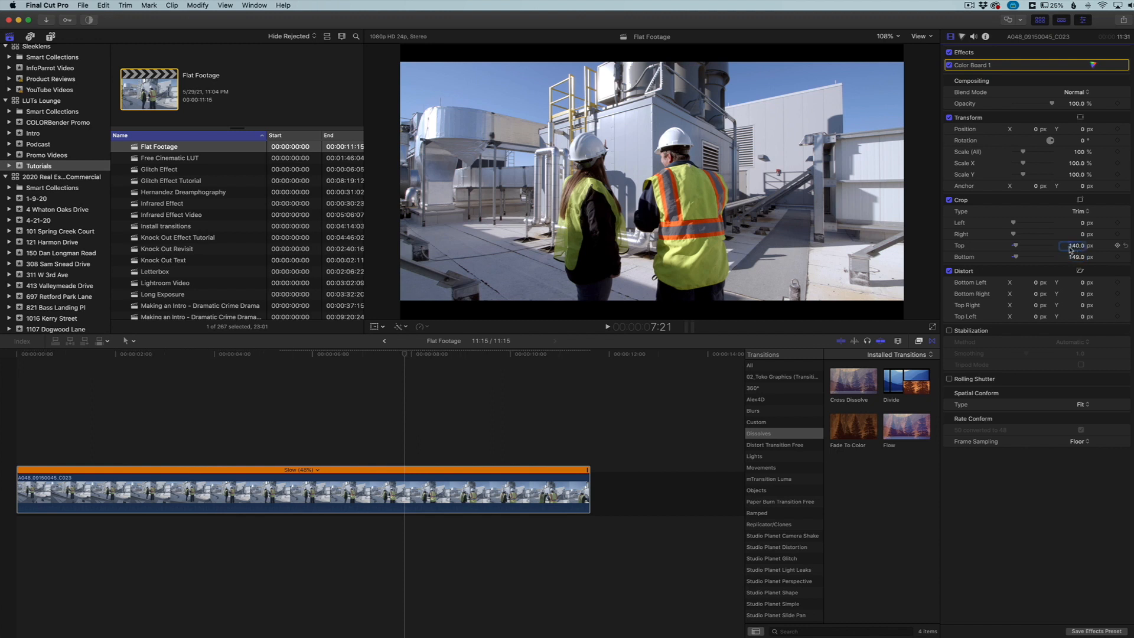
pyautogui.moveTo(1070, 249); pyautogui.dragTo(1071, 250)
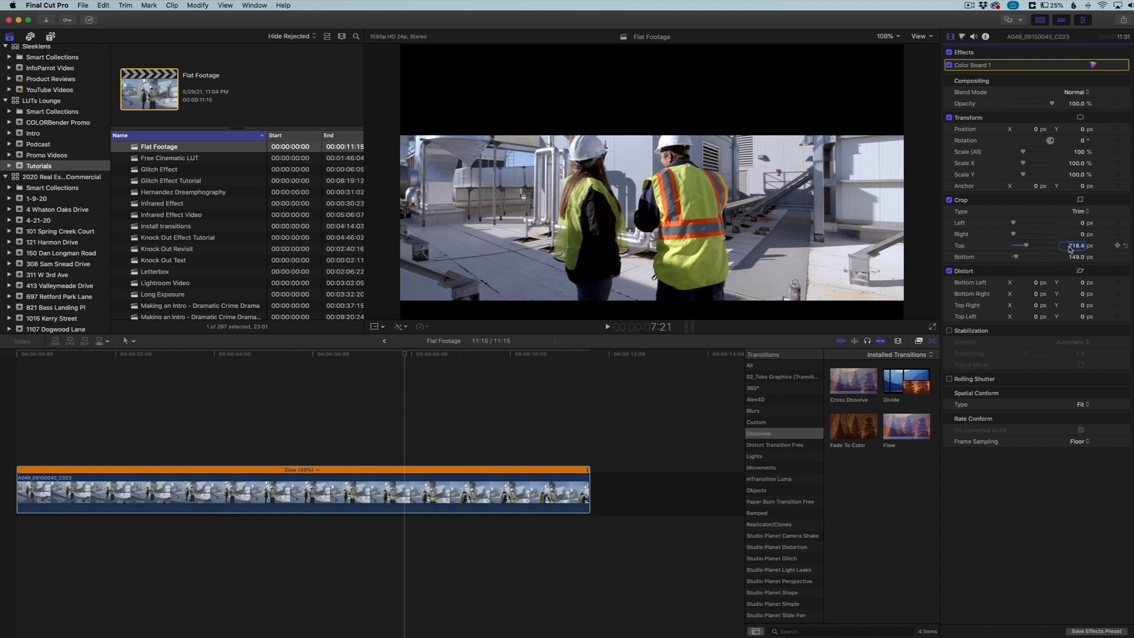
pyautogui.press('super+z')
pyautogui.write('2')
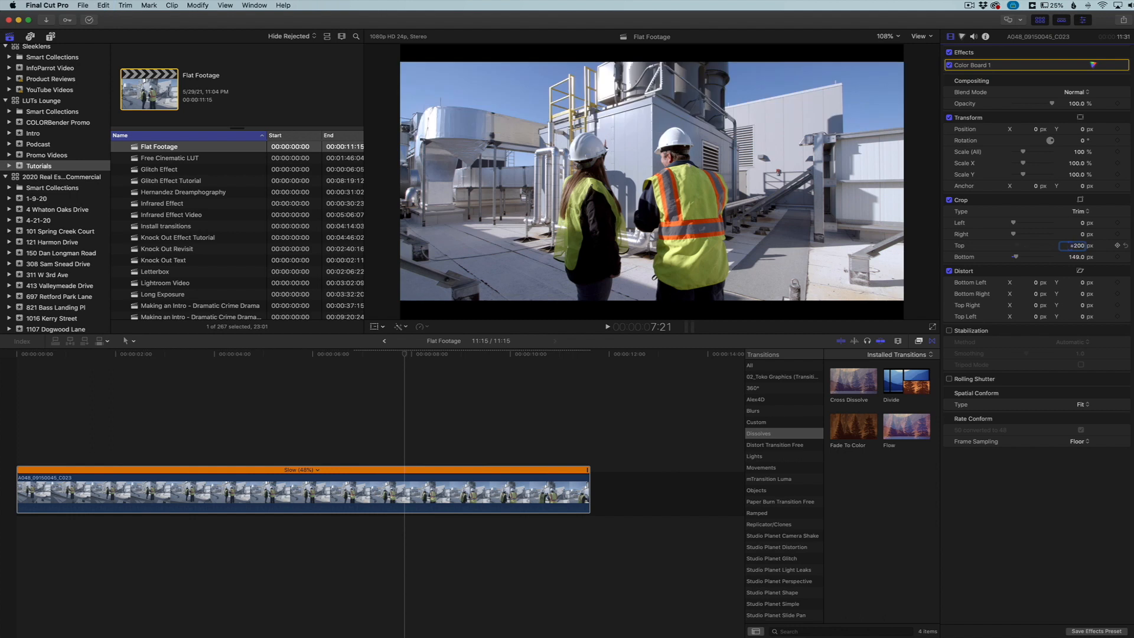
pyautogui.write('00')
pyautogui.press('Tab')
pyautogui.write('200')
pyautogui.press('Return')
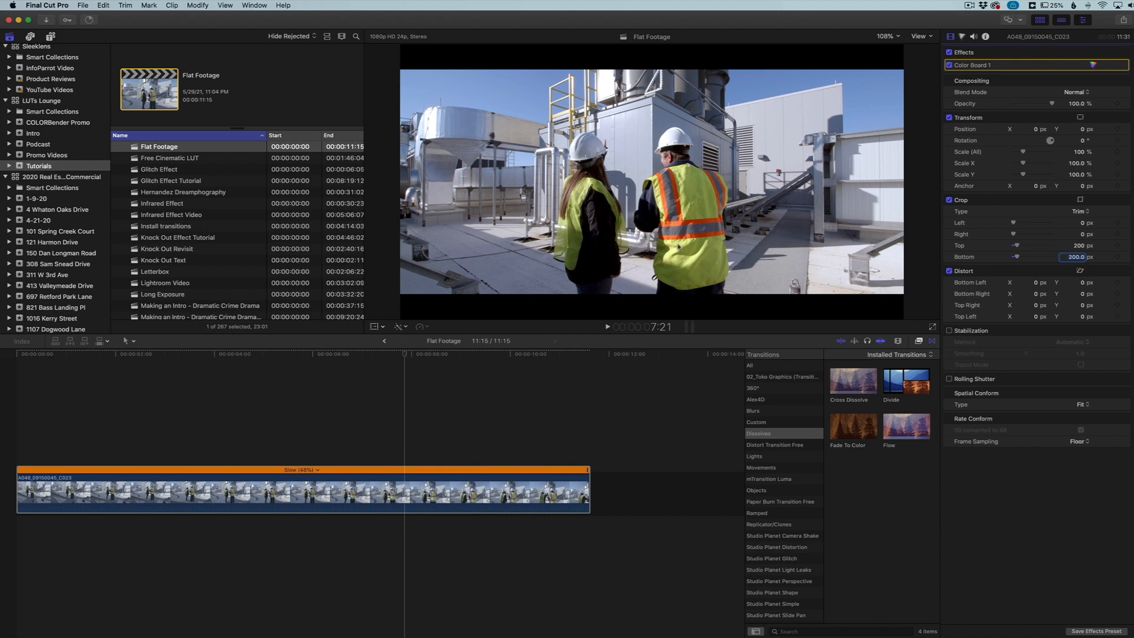
# Step: Play back the letterboxed clip and stop at about 4:14
pyautogui.moveTo(1021, 248); pyautogui.dragTo(1020, 248)
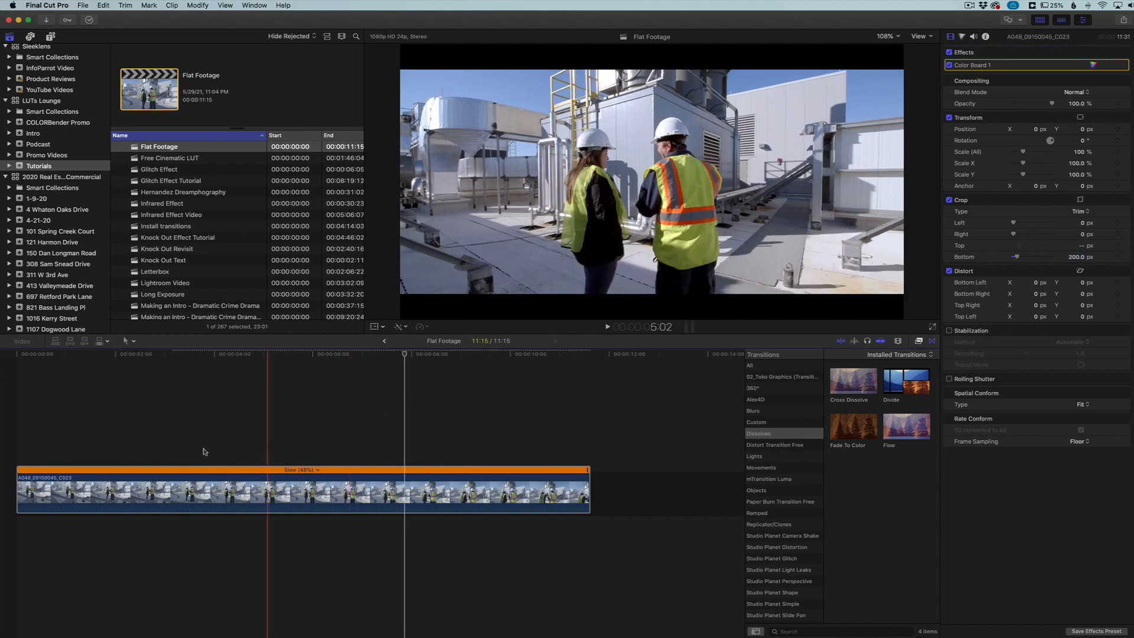
pyautogui.press('space')
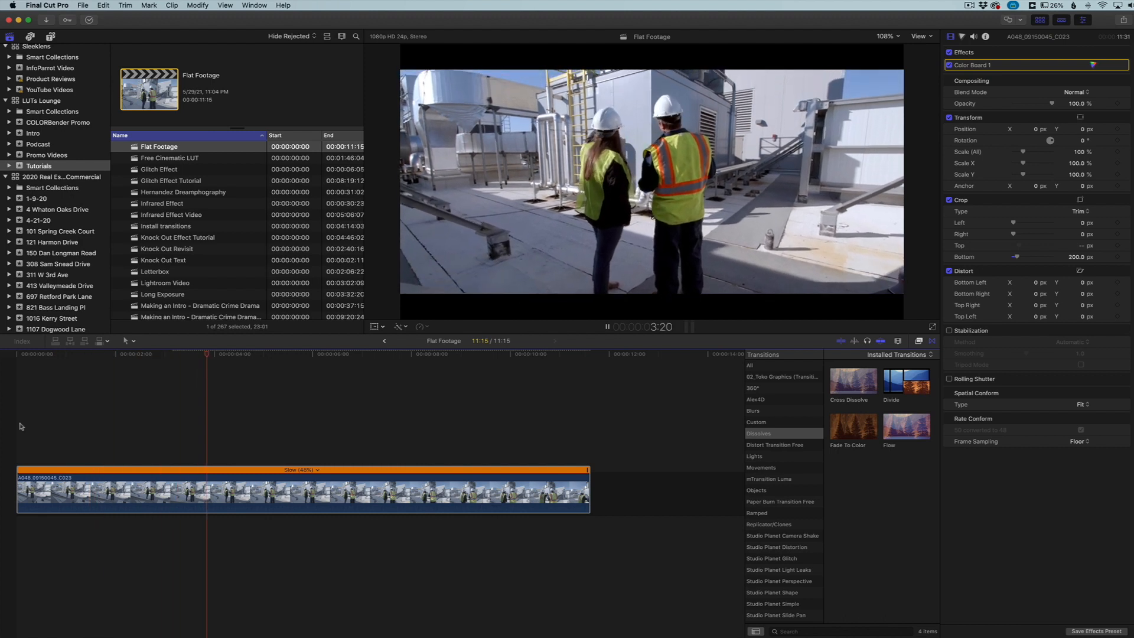
pyautogui.press('space')
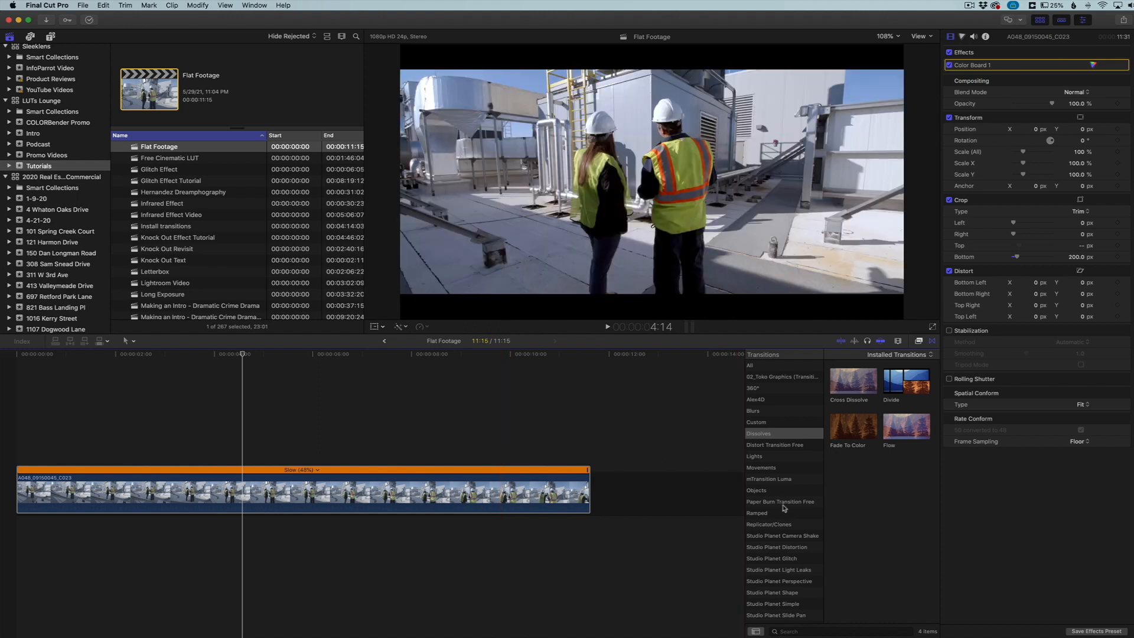
# Step: Apply the Custom LUT effect from the Color effects category to the slowed clip on the timeline
pyautogui.scroll(-1, 791, 508)
pyautogui.press('super+5')
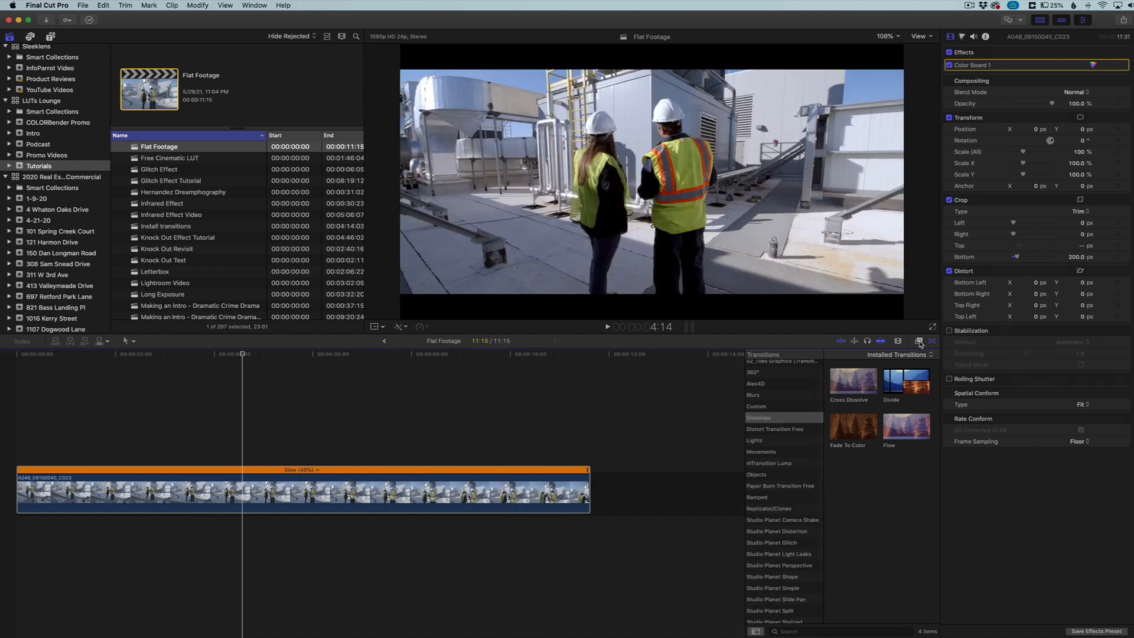
pyautogui.click(771, 520)
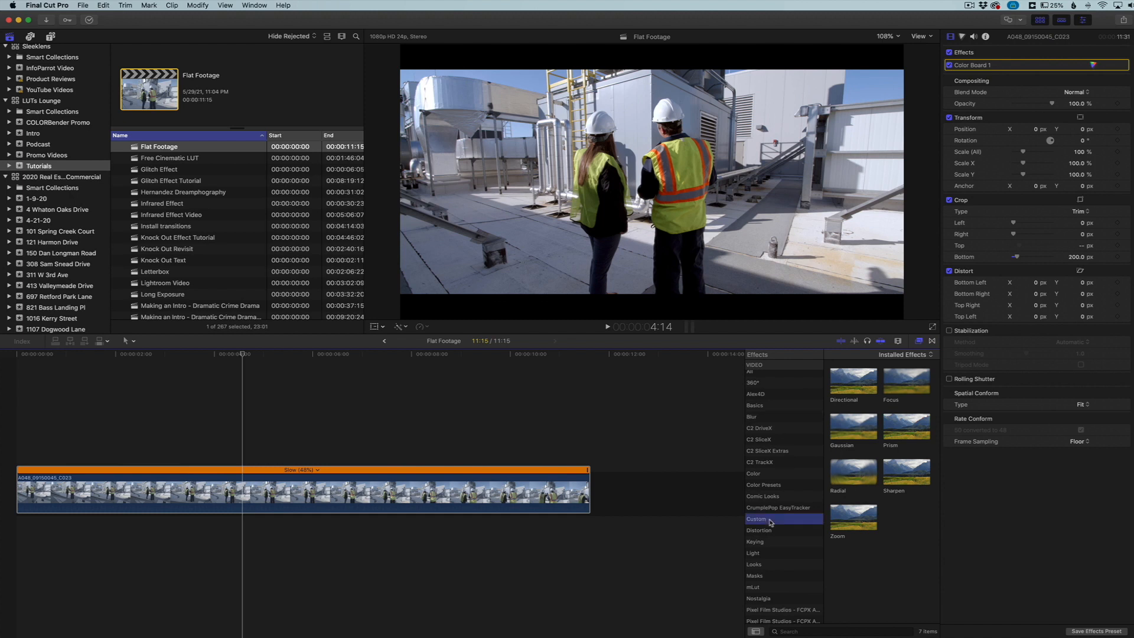
pyautogui.click(762, 474)
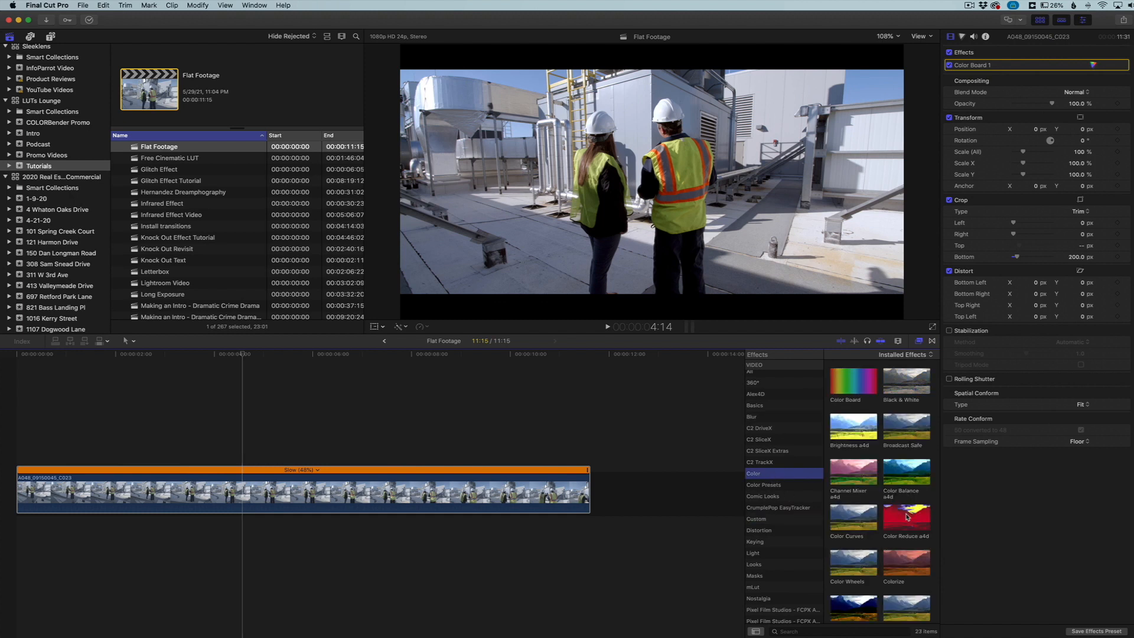
pyautogui.scroll(-2, 912, 586)
pyautogui.moveTo(912, 587); pyautogui.dragTo(747, 572)
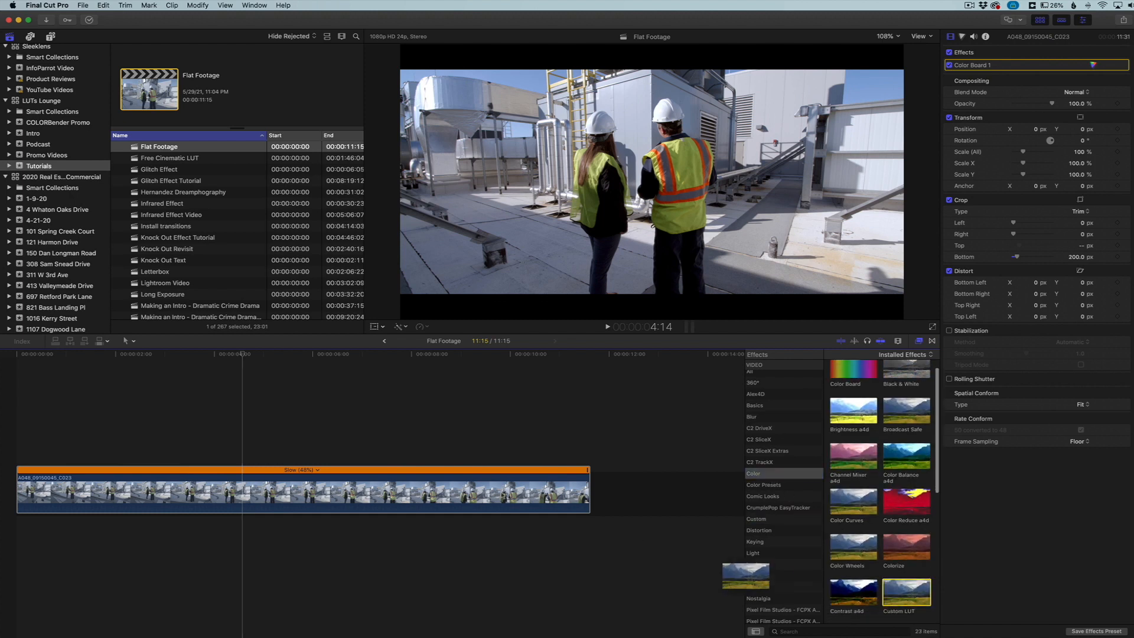
pyautogui.moveTo(506, 498); pyautogui.dragTo(508, 499)
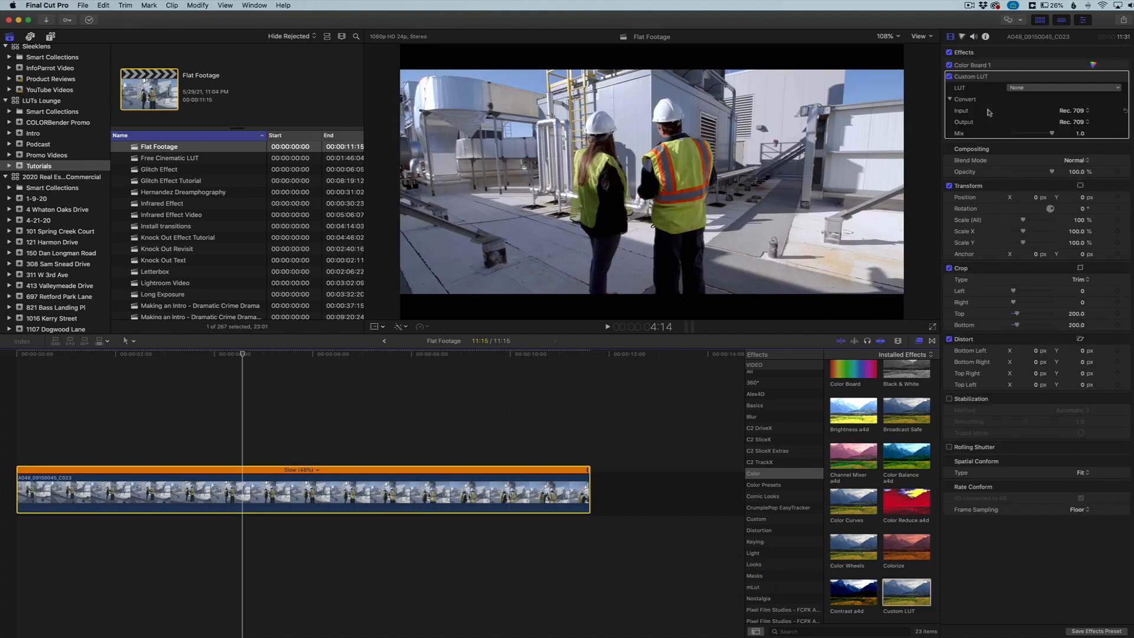
# Step: Try the COLORBender LUTs Blueberry, Cucumber, Honeydew, Peach and Lime, Plum and Radish in the Custom LUT effect
pyautogui.click(1037, 88)
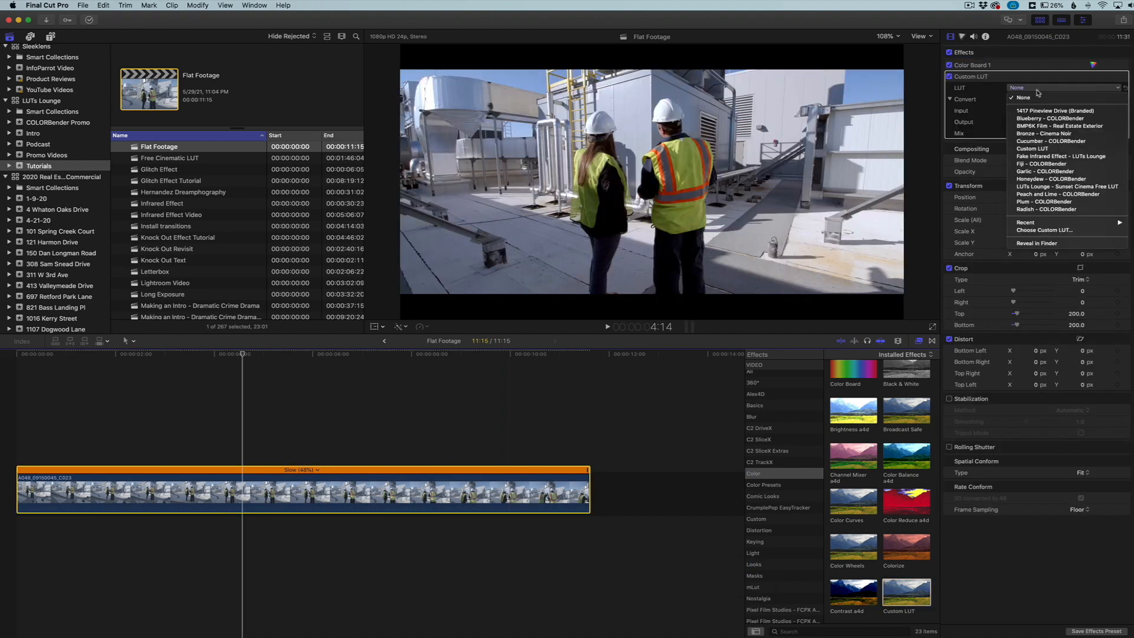
pyautogui.click(1047, 120)
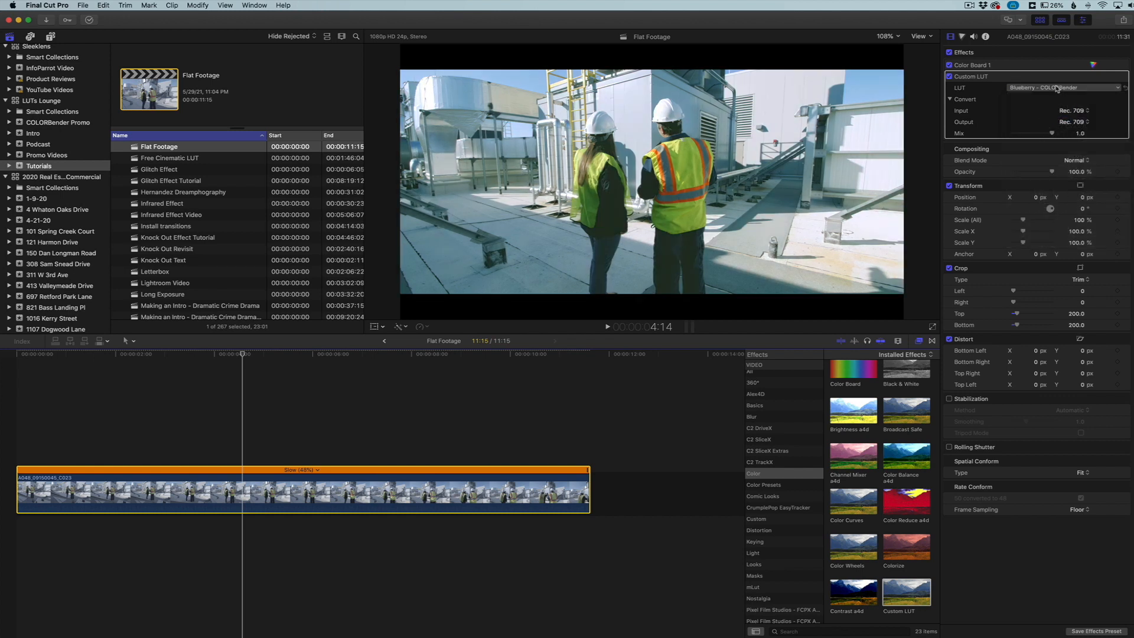
pyautogui.click(1057, 88)
pyautogui.click(1059, 141)
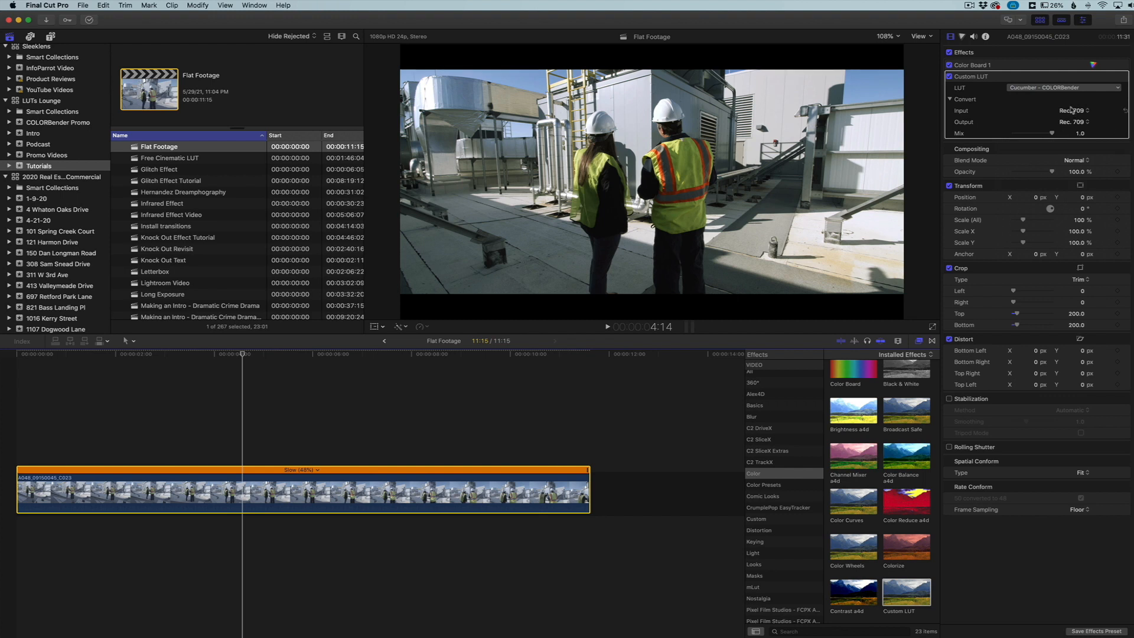
pyautogui.click(1065, 88)
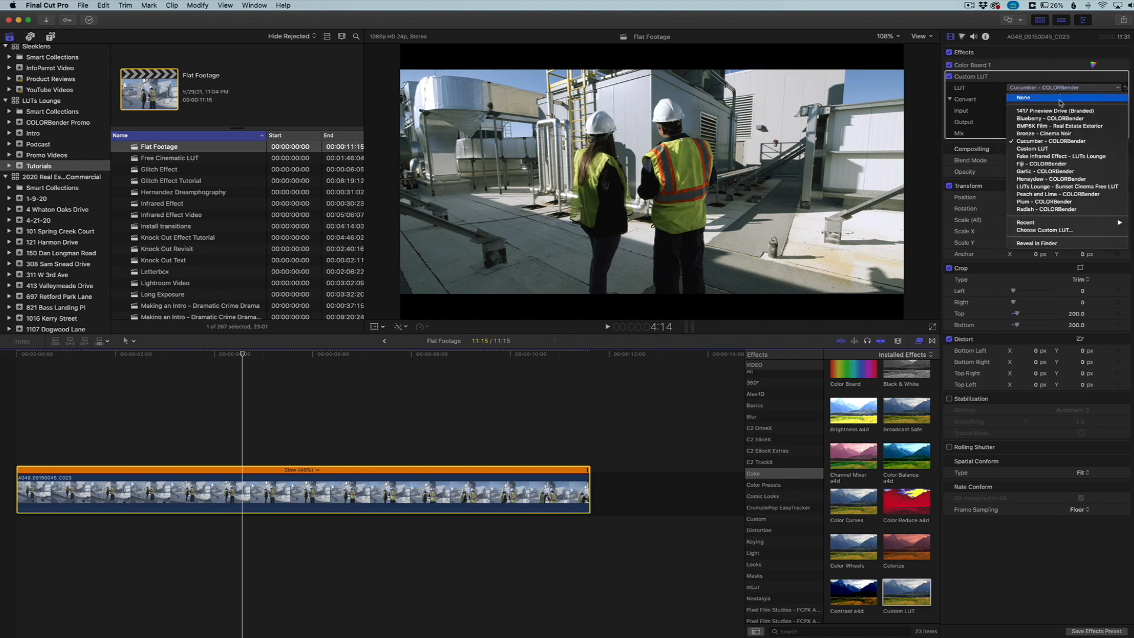
pyautogui.click(1058, 178)
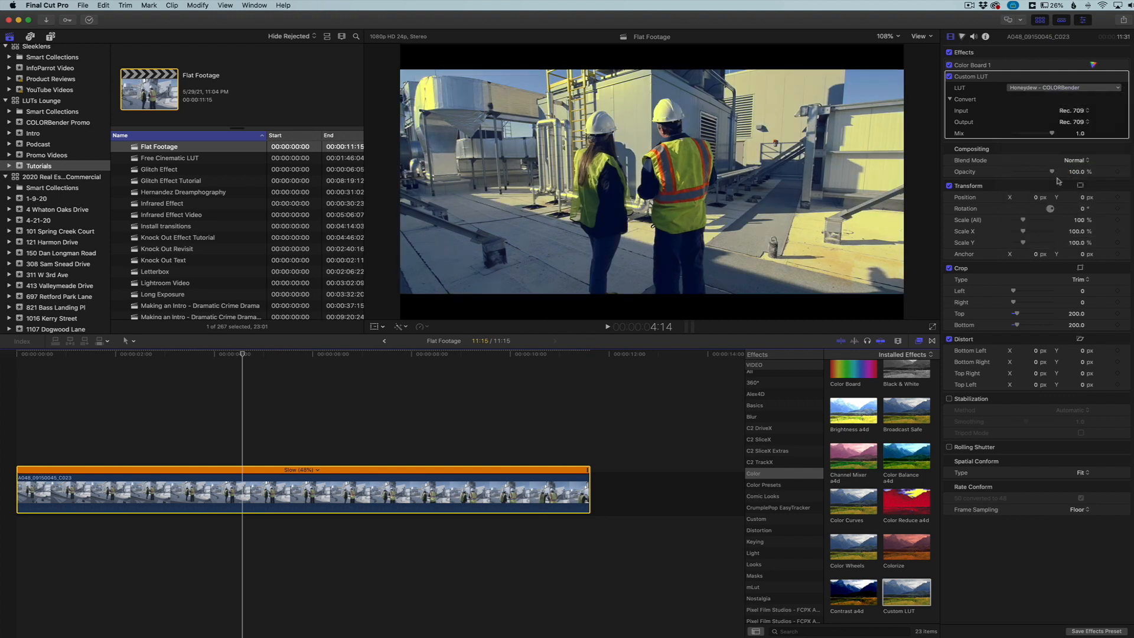
pyautogui.click(1056, 90)
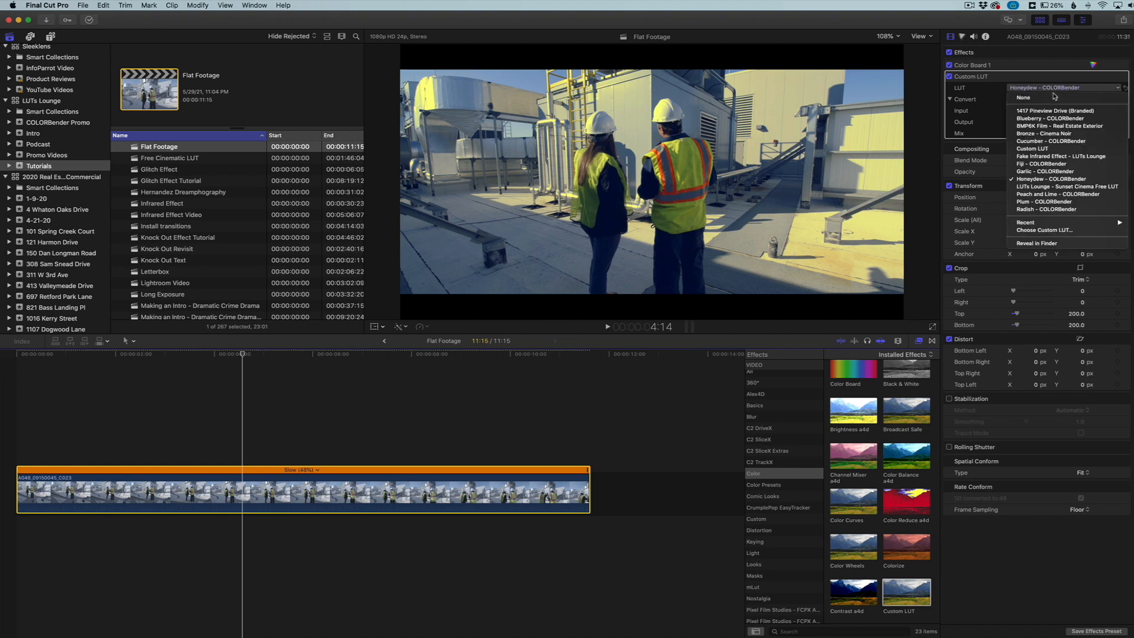
pyautogui.click(1062, 195)
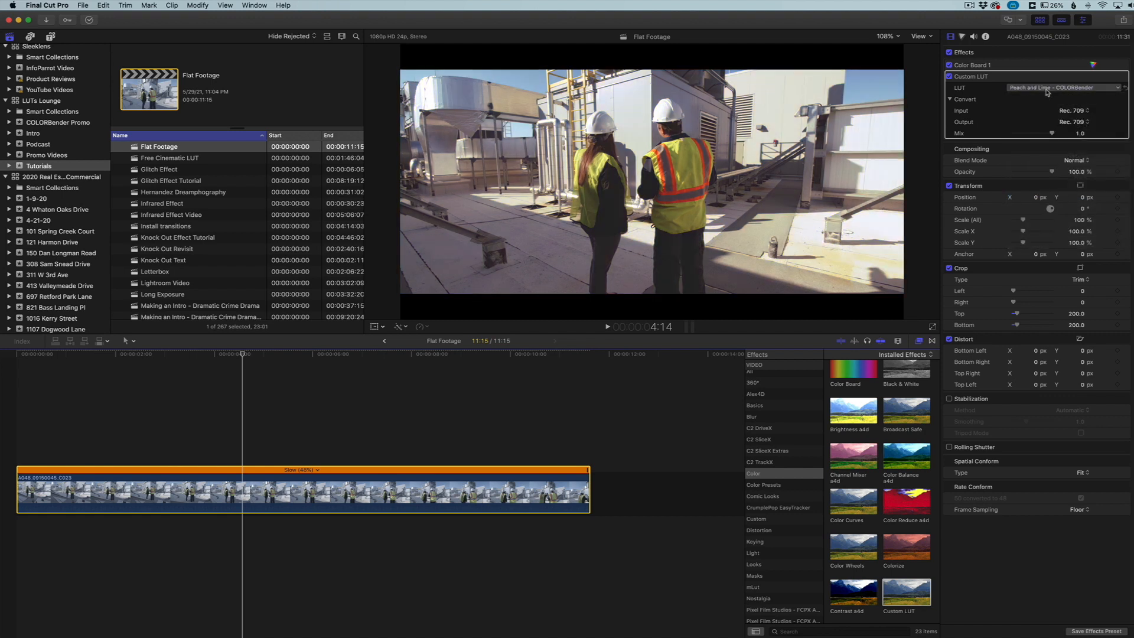
pyautogui.click(1050, 89)
pyautogui.click(1057, 201)
pyautogui.click(1057, 88)
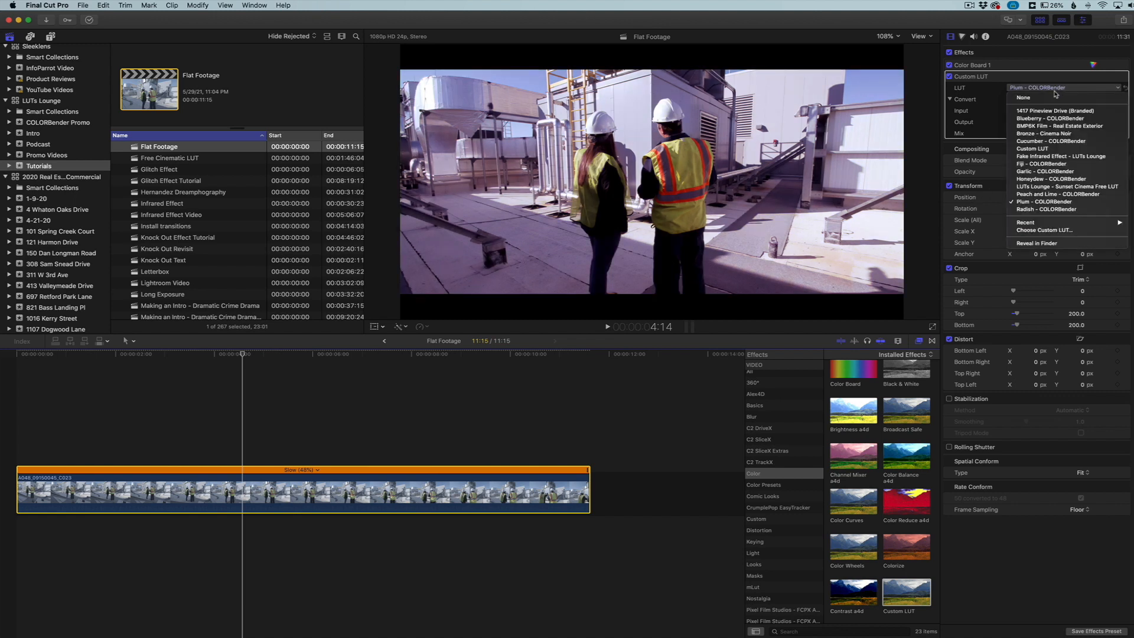
pyautogui.click(1053, 209)
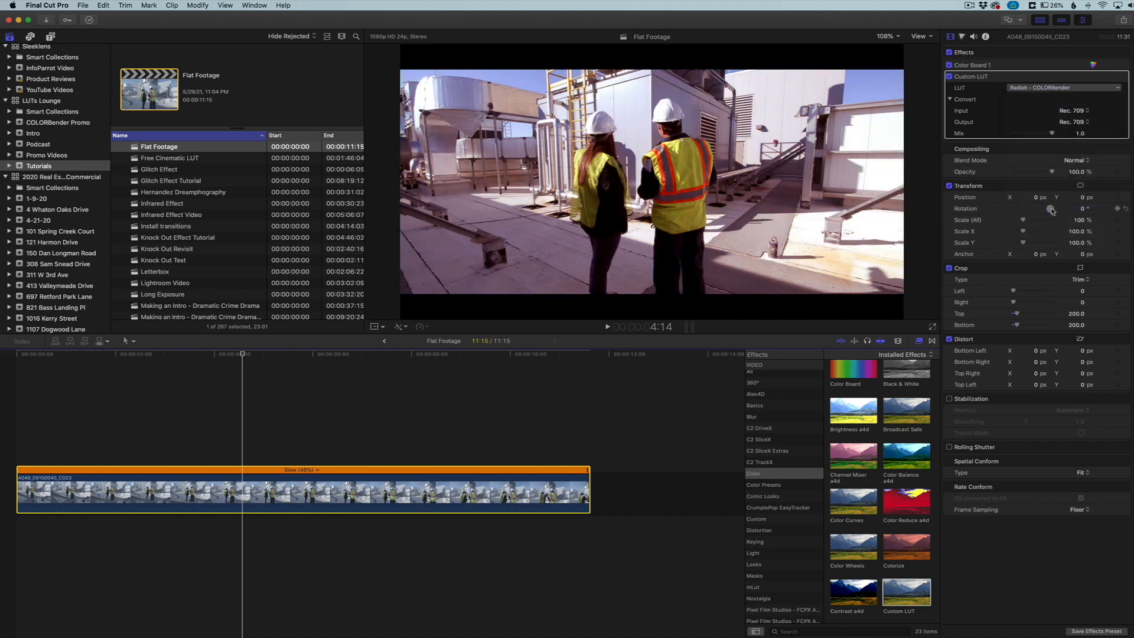
# Step: Load LUTs Lounge - Sunset Cinema Free LUT, lower its mix to about 0.28, and disable the Custom LUT effect for comparison
pyautogui.click(1035, 89)
pyautogui.click(1044, 186)
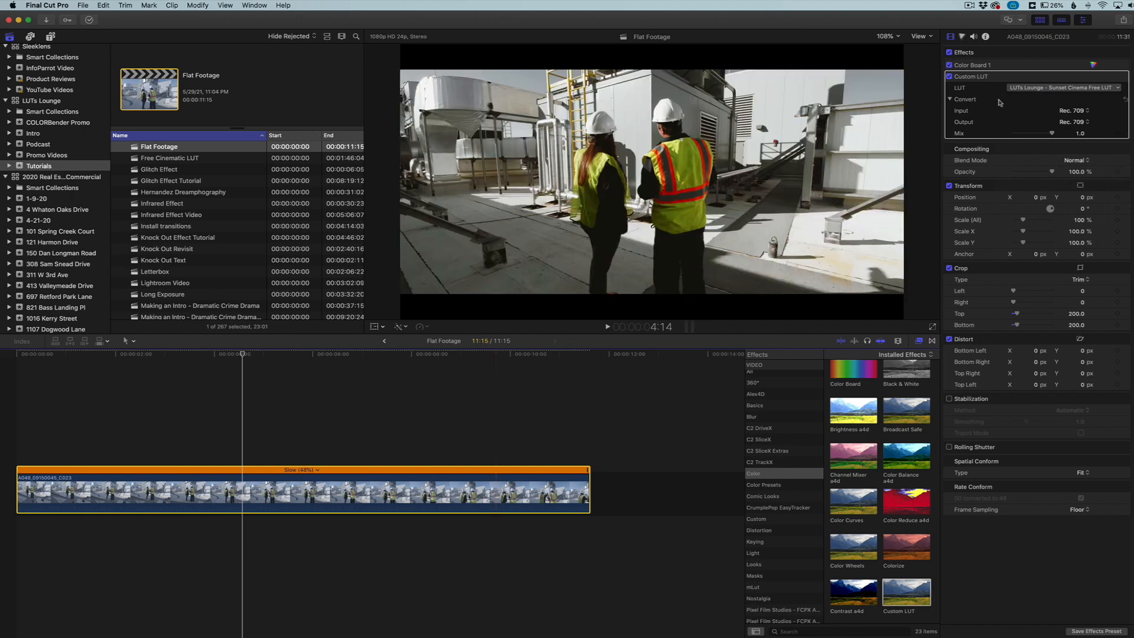
pyautogui.moveTo(1051, 134); pyautogui.dragTo(1022, 135)
pyautogui.click(949, 77)
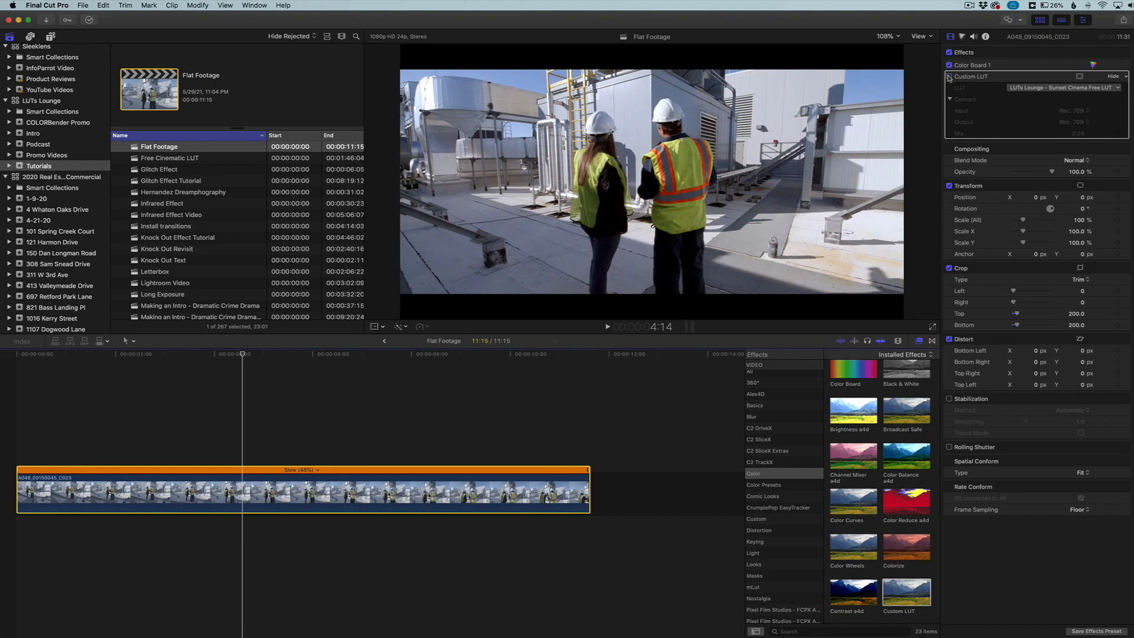